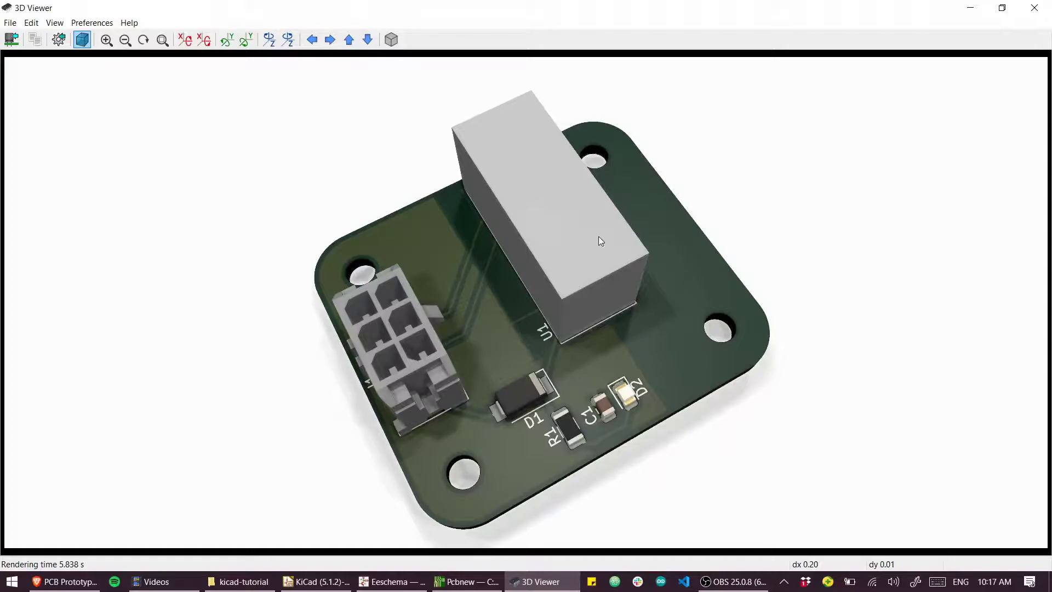
Step: Capture a screenshot region around the 3D board render
key("Print")
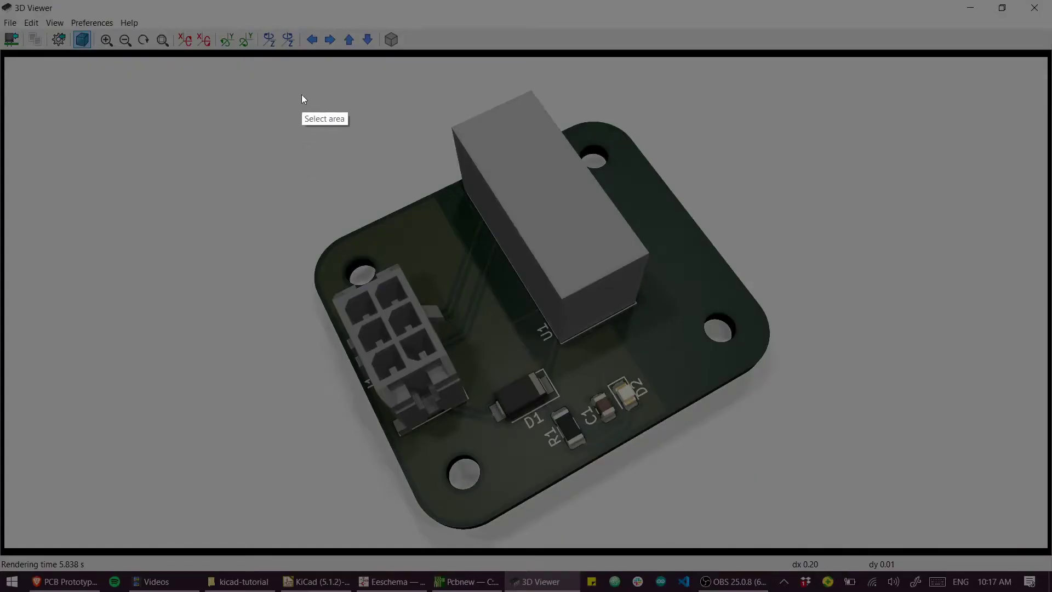
mouse_move(291, 80)
left_mouse_down()
mouse_move(530, 310)
mouse_move(757, 465)
mouse_move(805, 530)
mouse_move(804, 539)
mouse_move(785, 538)
left_mouse_up()
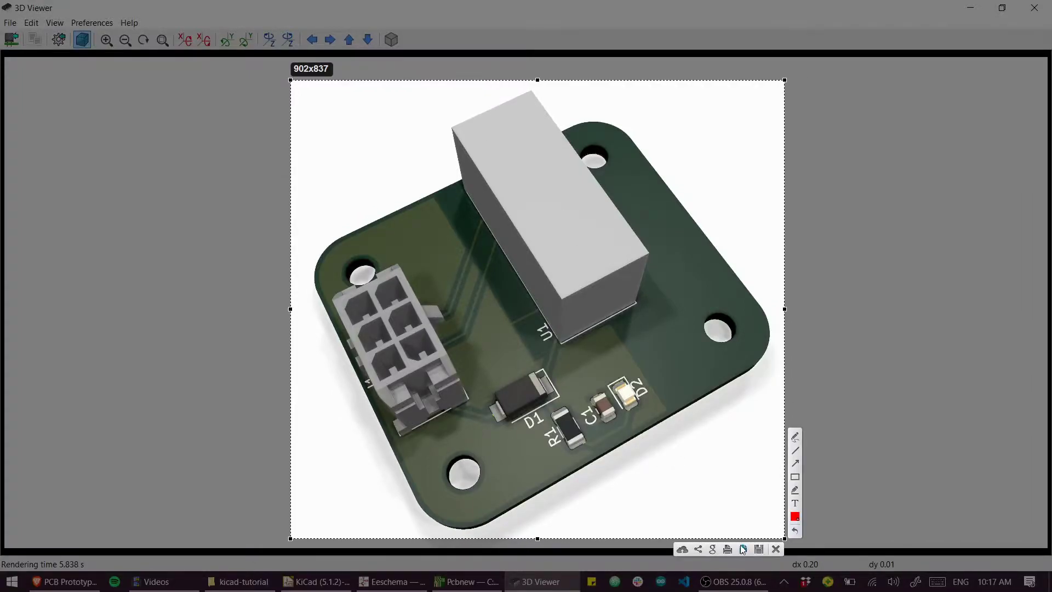
left_click(759, 549)
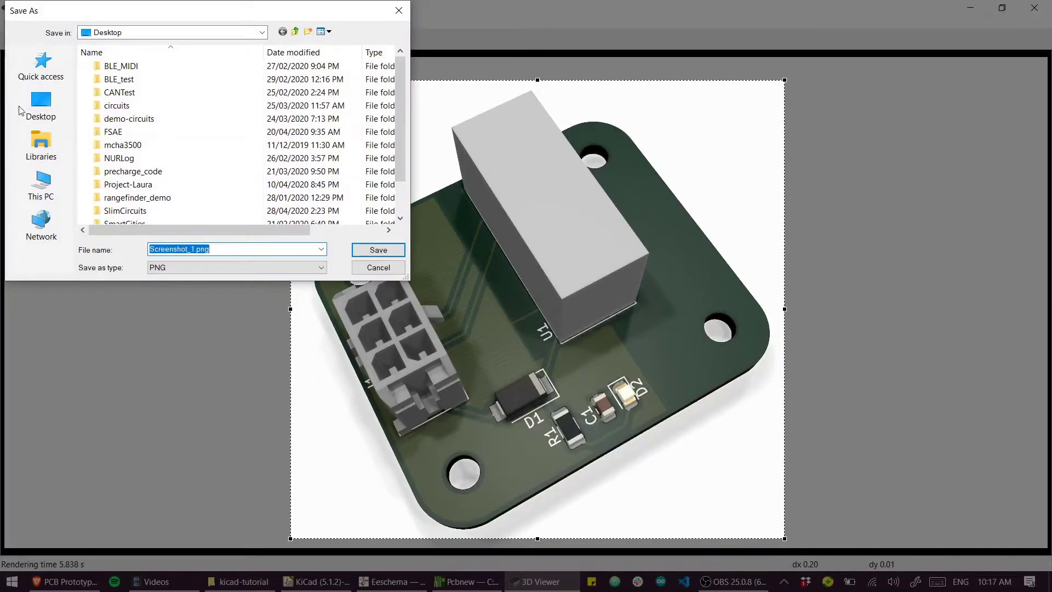
Step: Save the capture as poster.png in a new docs folder inside kicad-tutorial
left_click(53, 150)
double_click(245, 139)
left_click(308, 31)
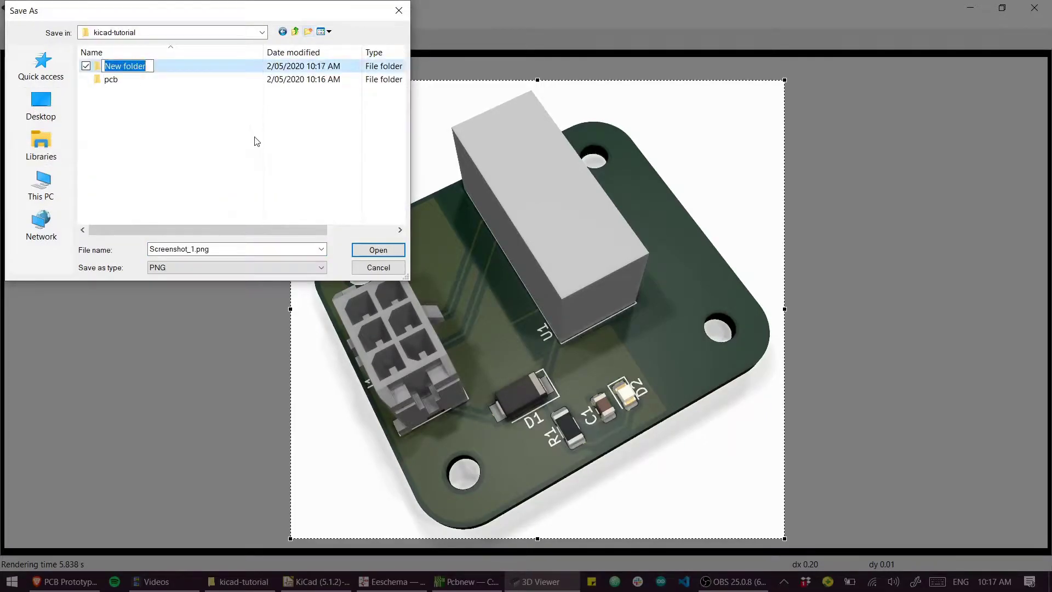
type("docs")
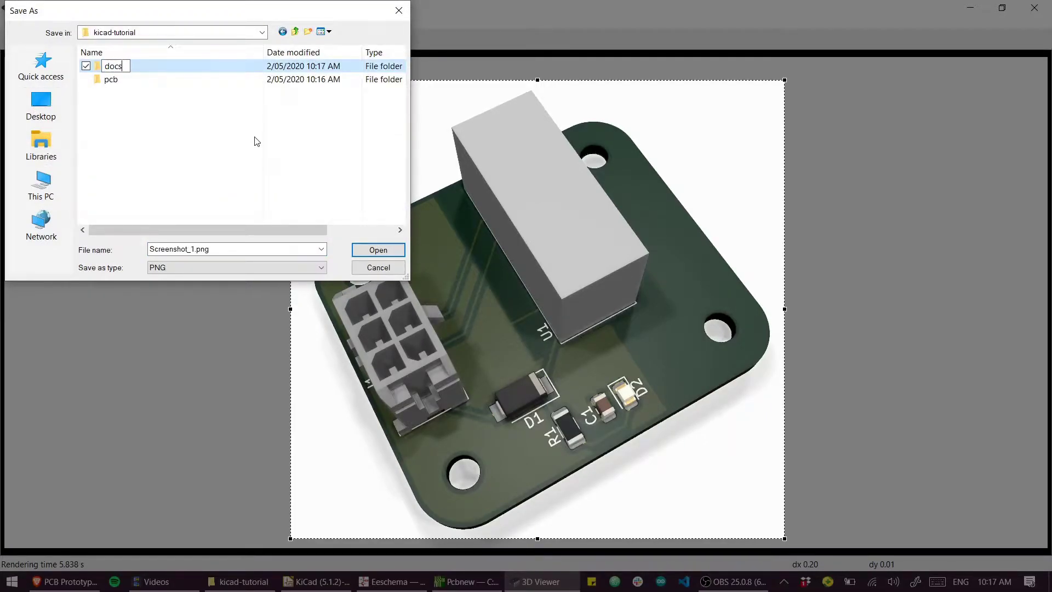
key("Return")
double_click(106, 65)
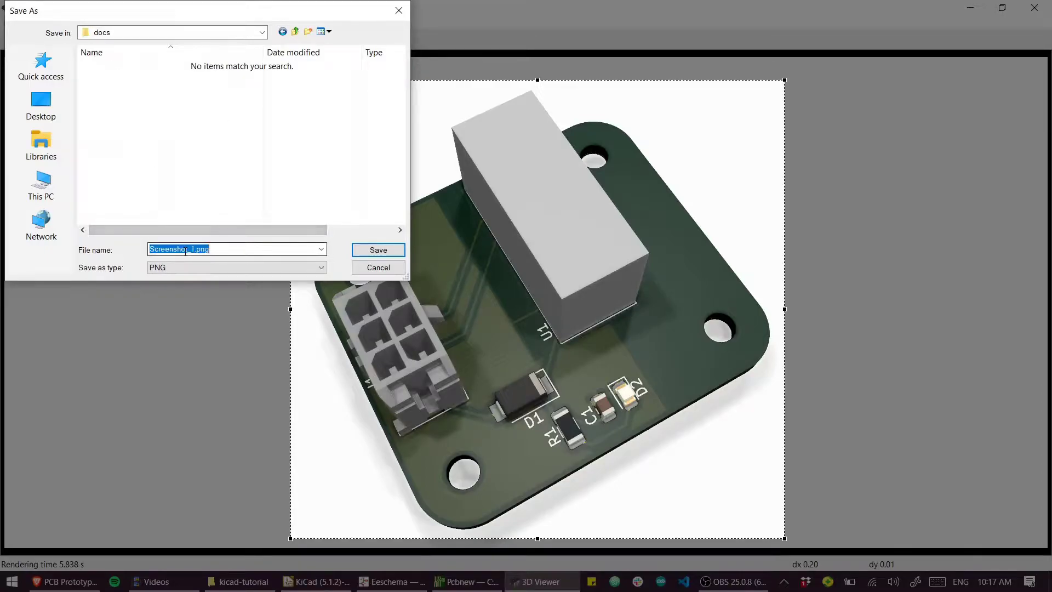
type("poster")
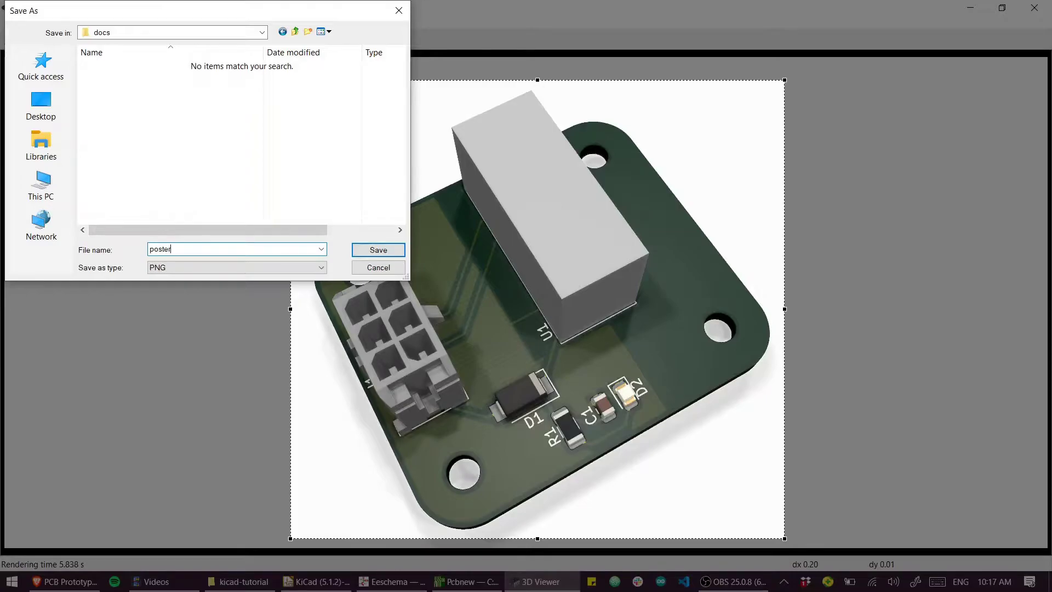
key("Return")
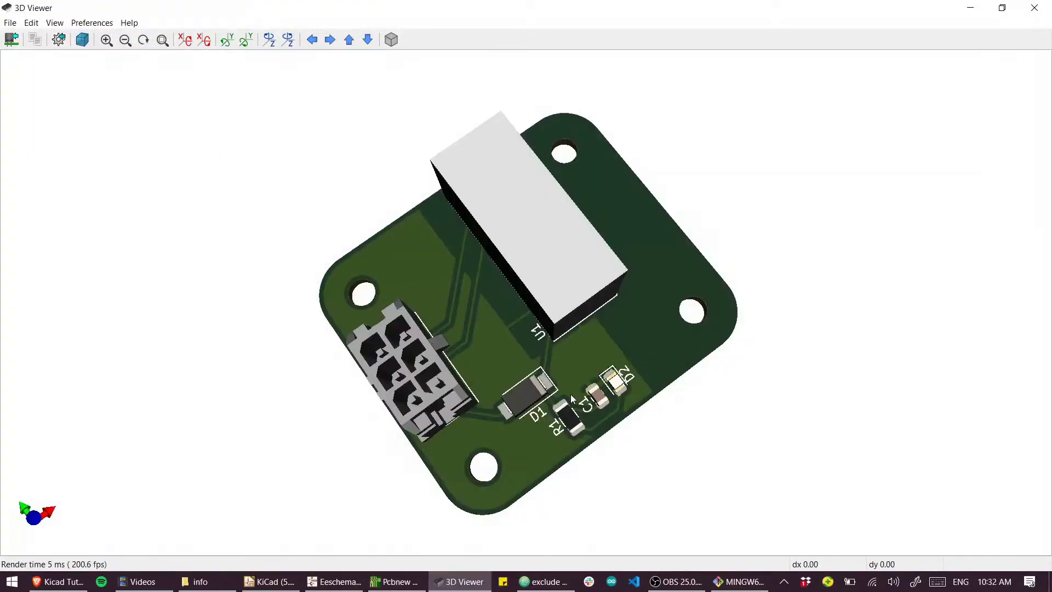
Step: Tilt the board to a better angle and enable Preferences > Raytracing rendering
left_click_drag(570, 393, 554, 363)
left_click_drag(436, 278, 423, 305)
left_click(95, 28)
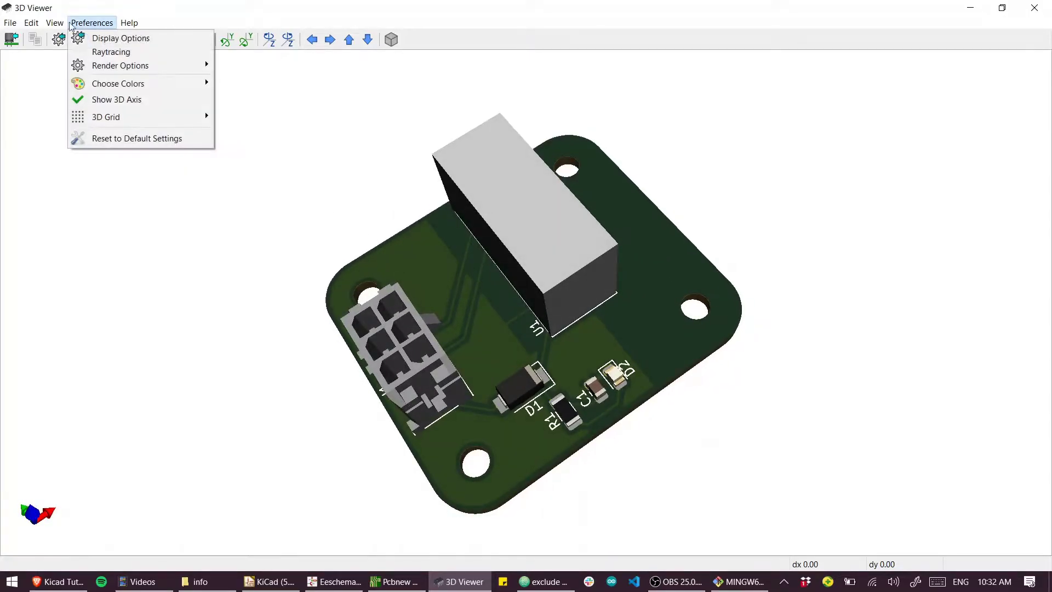
left_click(113, 54)
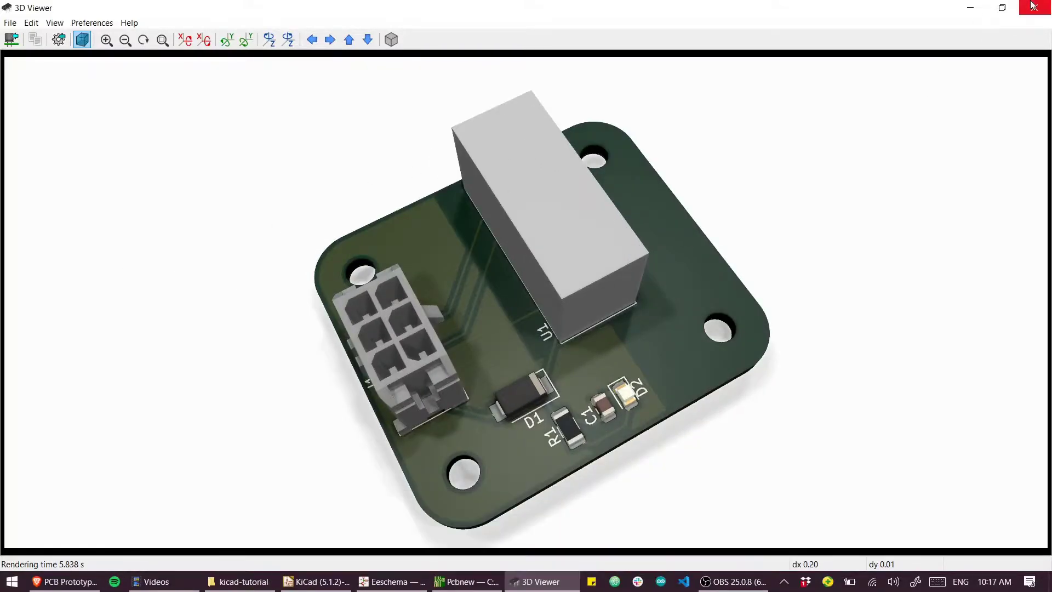
Step: Close the 3D viewer and start printing the schematic, leaving Page Setup unchanged
left_click(1034, 7)
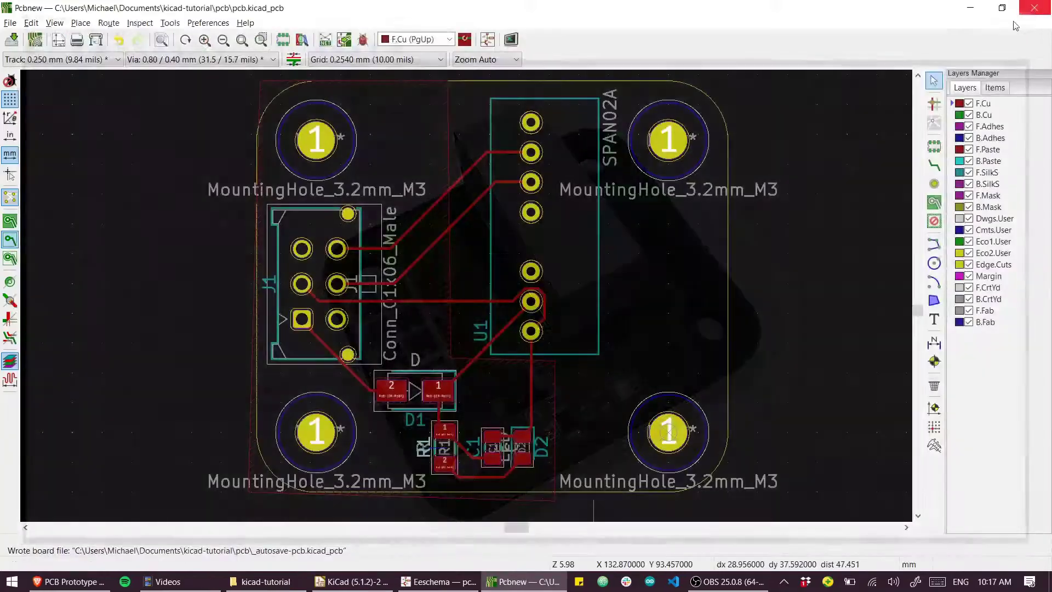
left_click(448, 587)
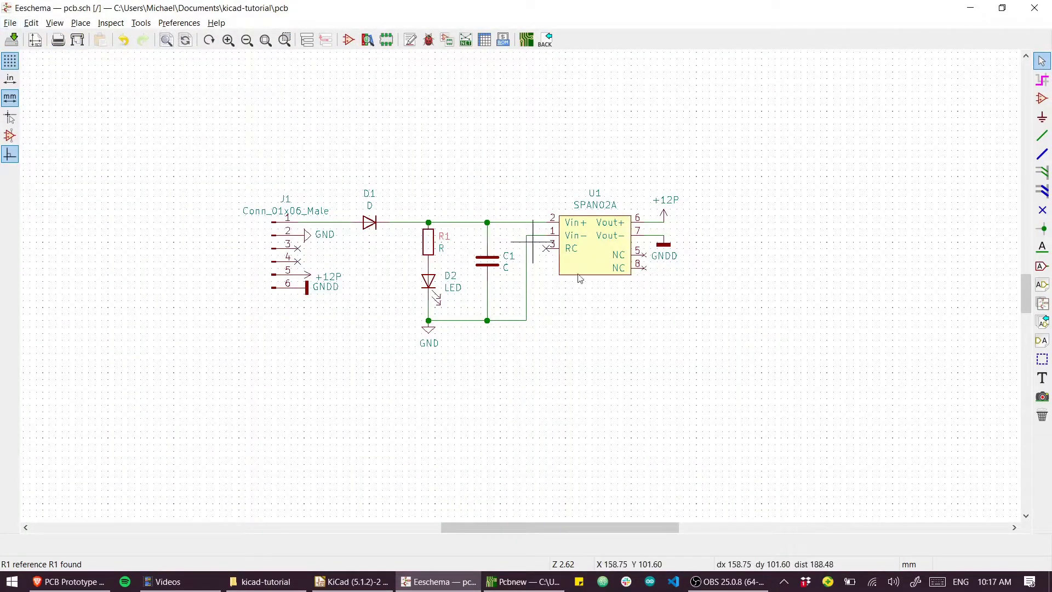
left_click(58, 41)
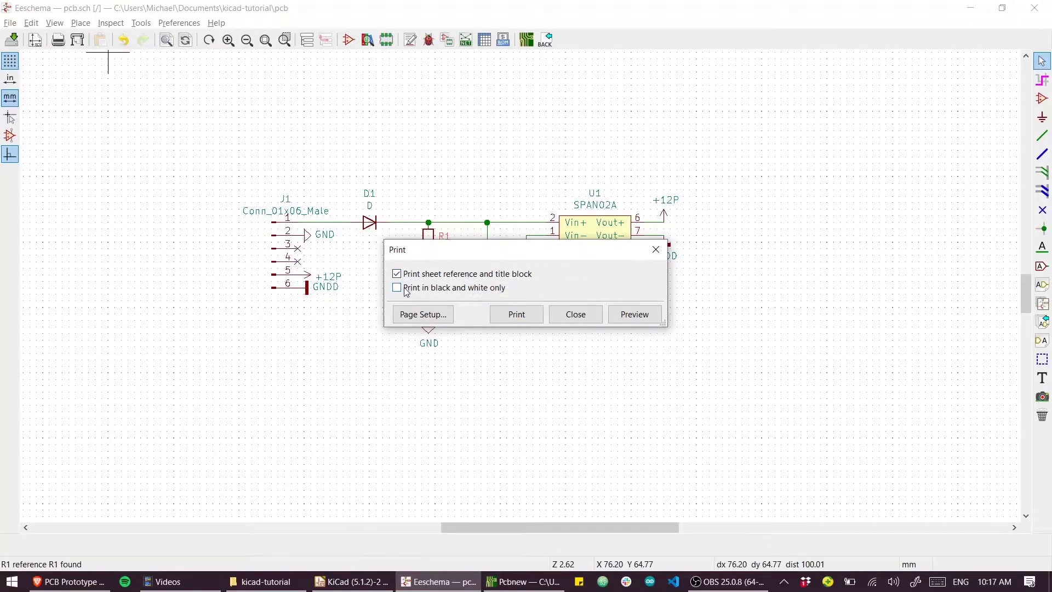
left_click(434, 317)
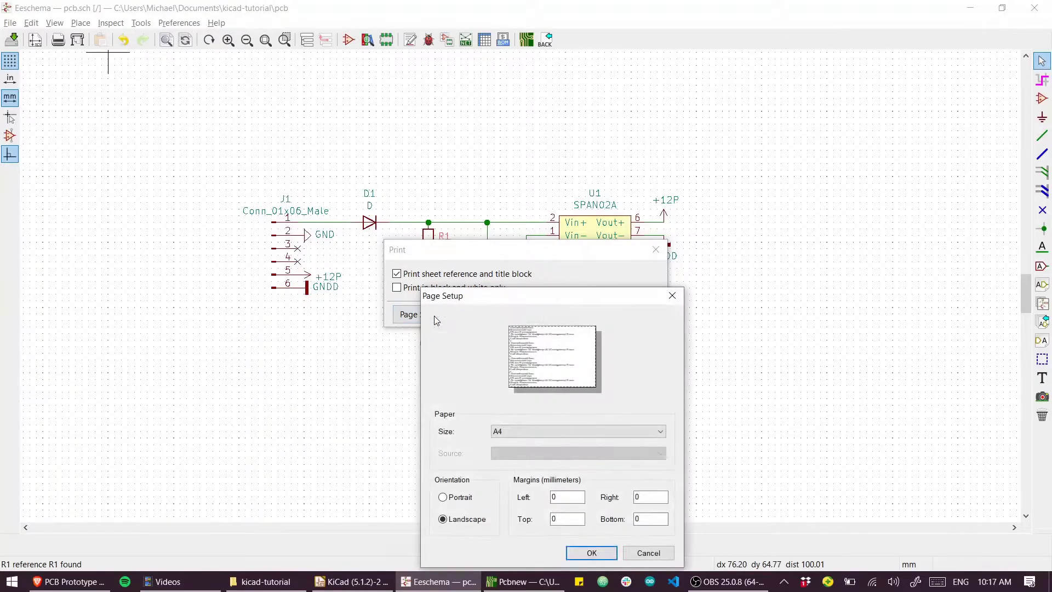
left_click(648, 552)
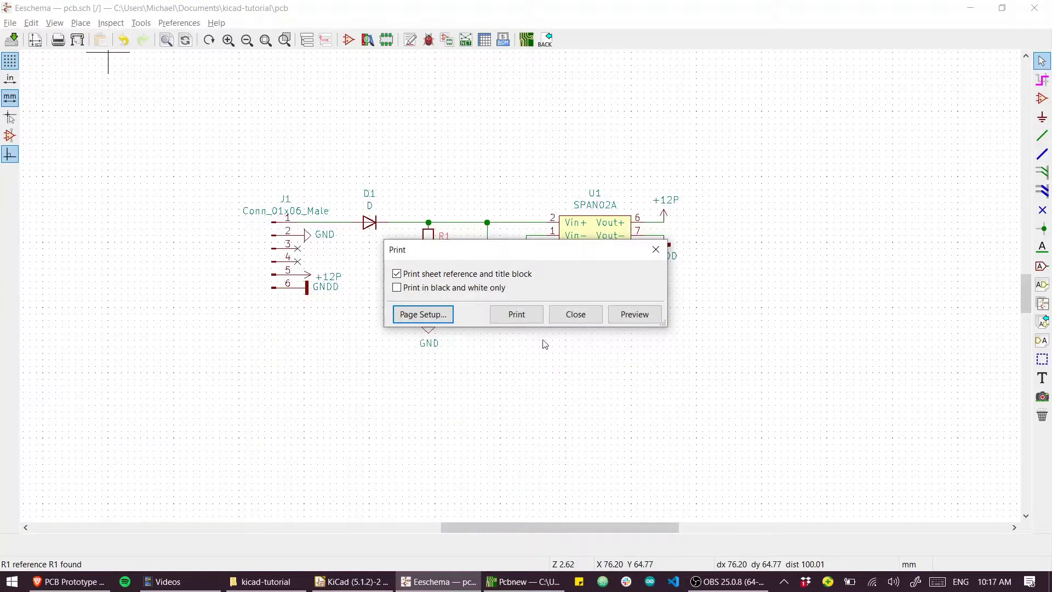
left_click(518, 315)
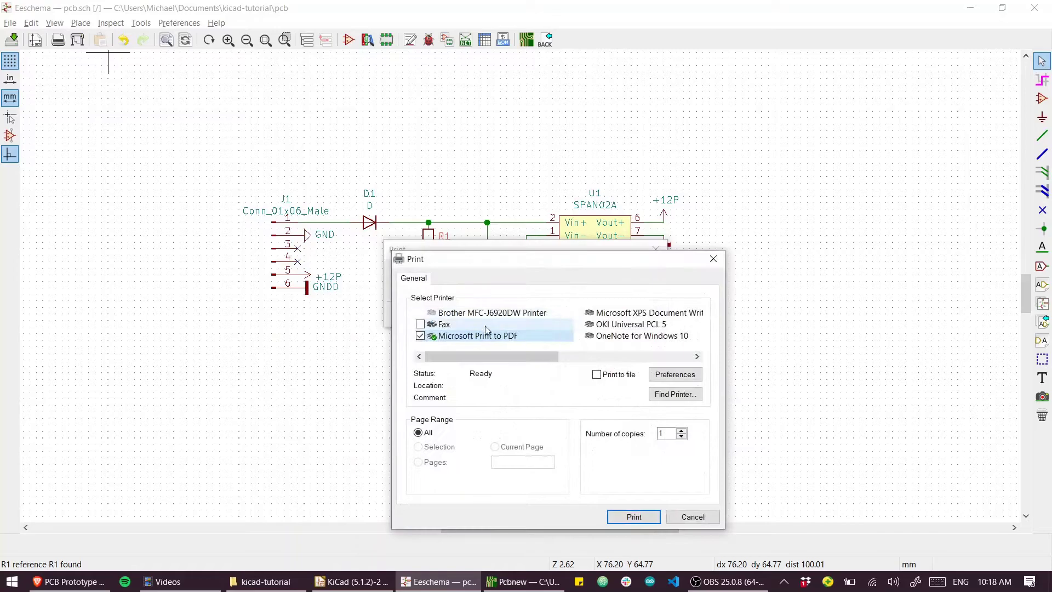
Step: Print via Microsoft Print to PDF as schematic.pdf in kicad-tutorial/docs
left_click(632, 517)
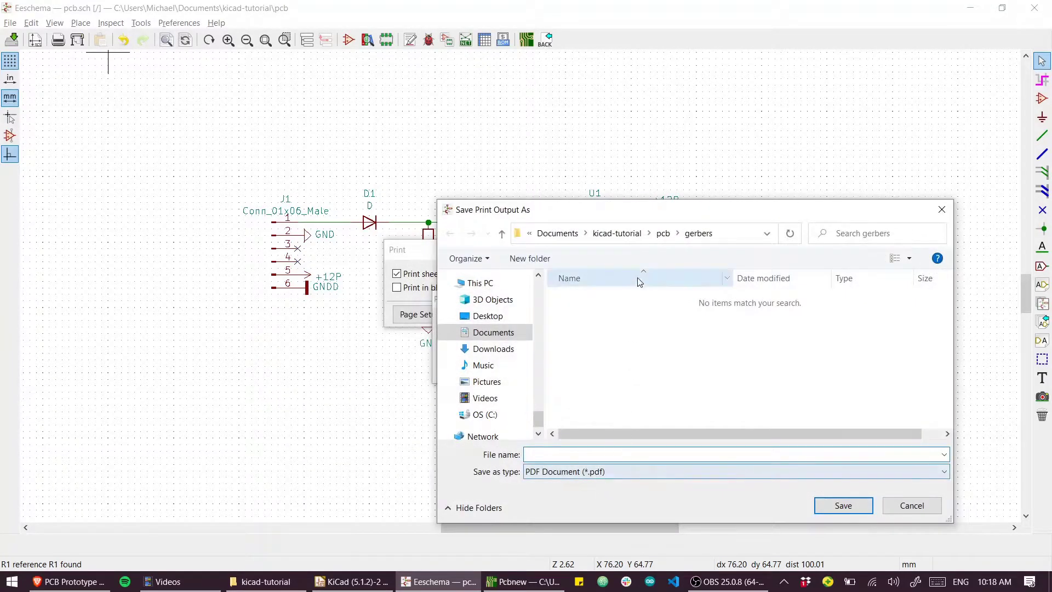
left_click(663, 233)
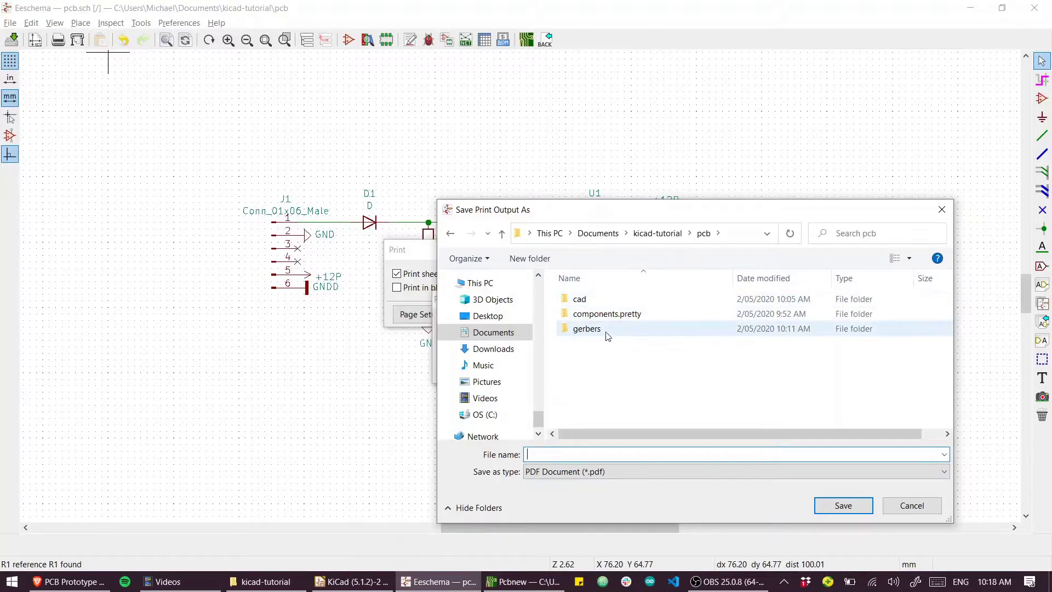
left_click(657, 233)
left_click(582, 300)
double_click(583, 302)
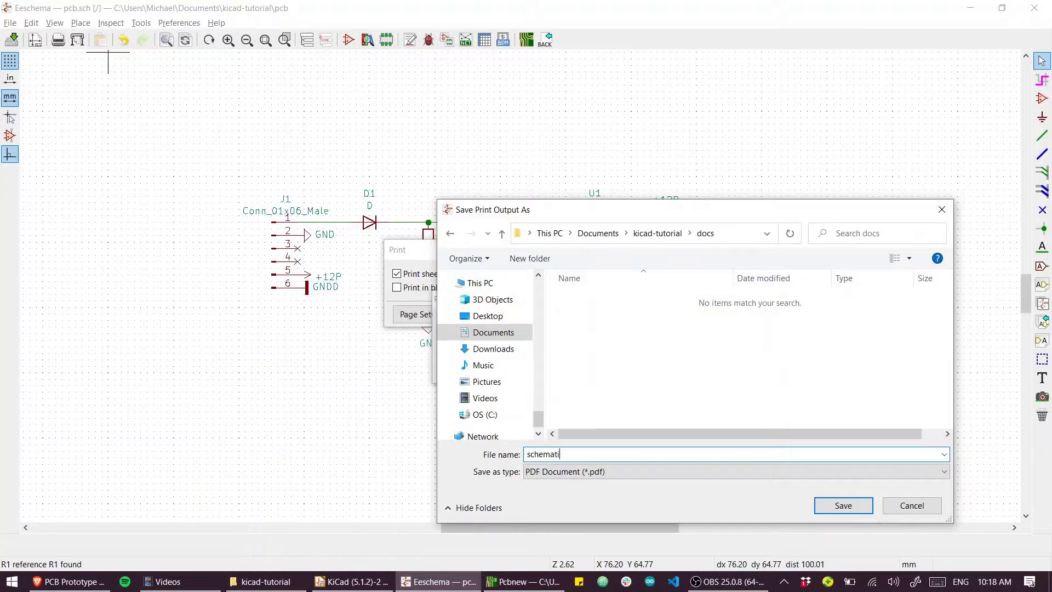
key("Return")
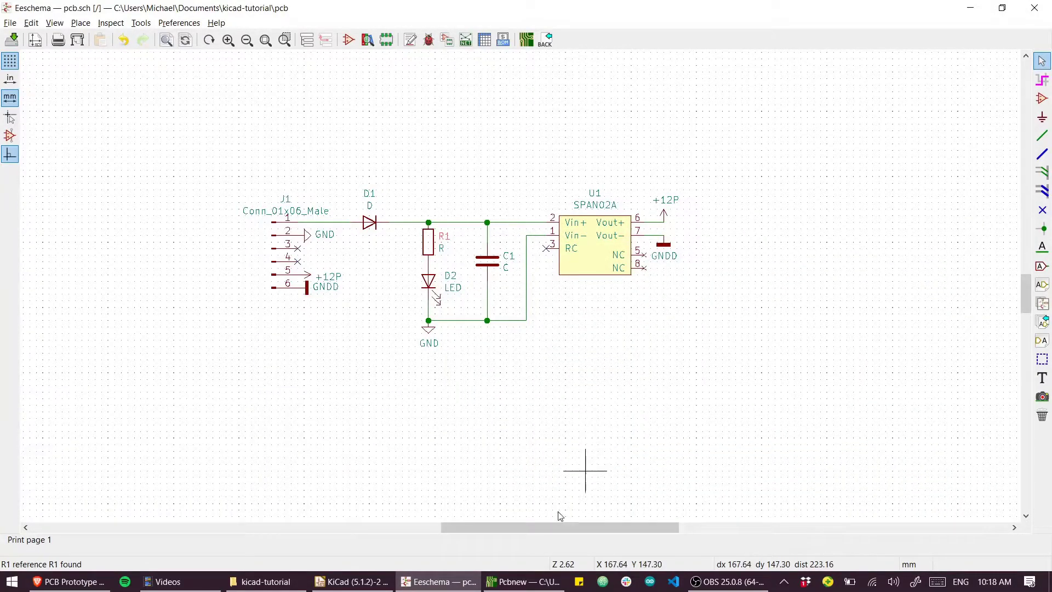
Step: Open schematic.pdf from kicad-tutorial/docs in Acrobat Reader, check it, then close it
left_click(260, 581)
left_click(318, 188)
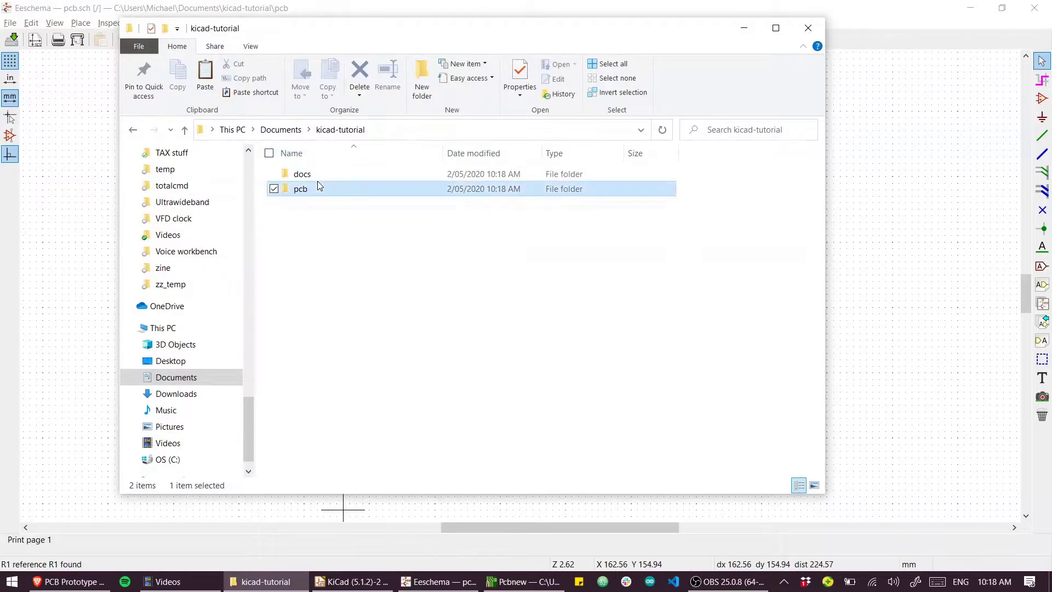
double_click(317, 175)
double_click(406, 218)
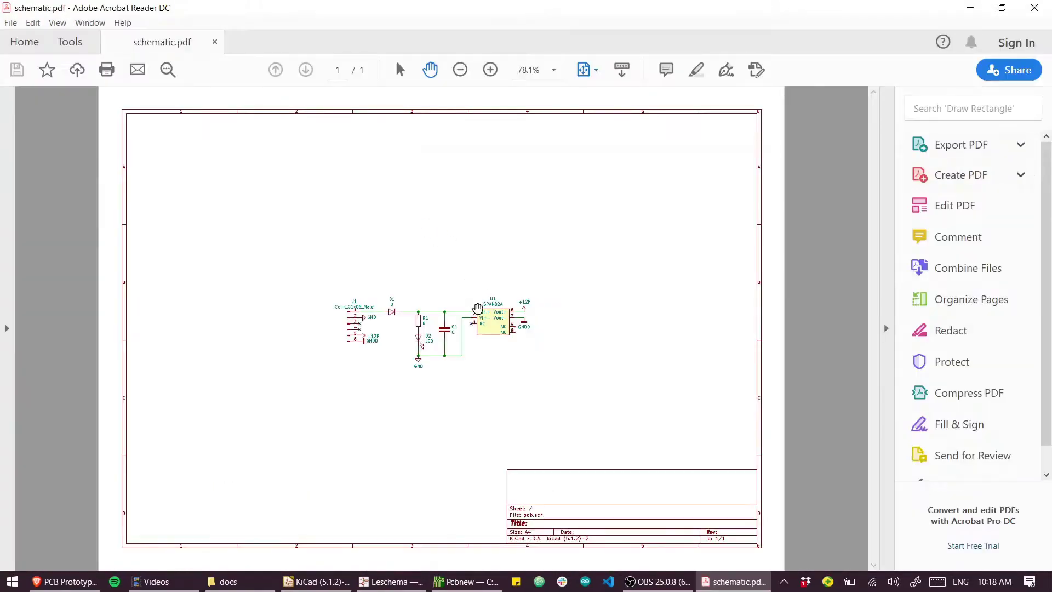
left_click(1035, 8)
Step: Capture the whole schematic circuit and save it as schematic.png in docs
left_click(744, 28)
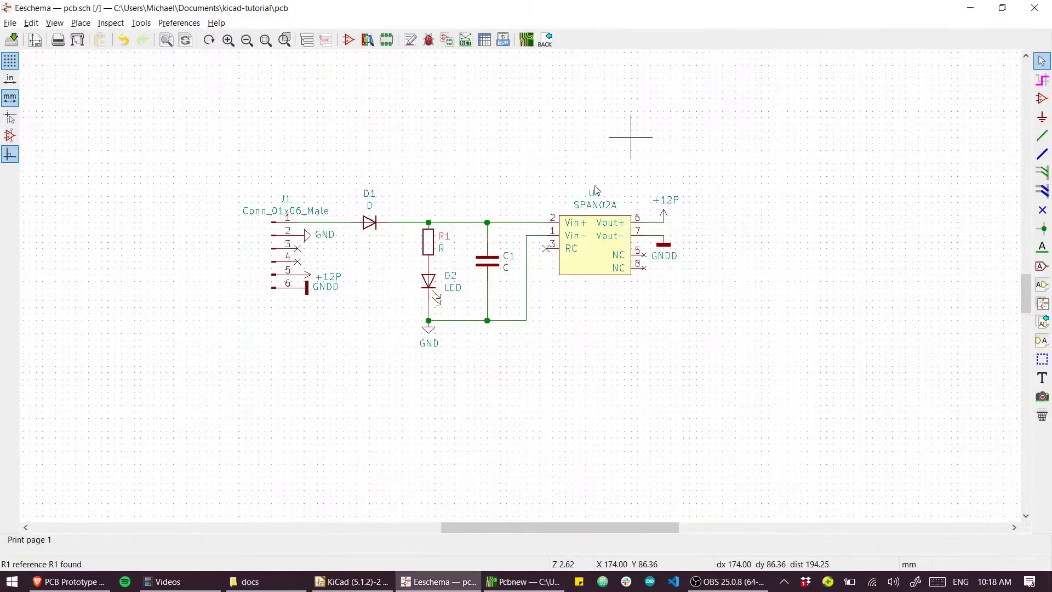
scroll(532, 289, "up", 1)
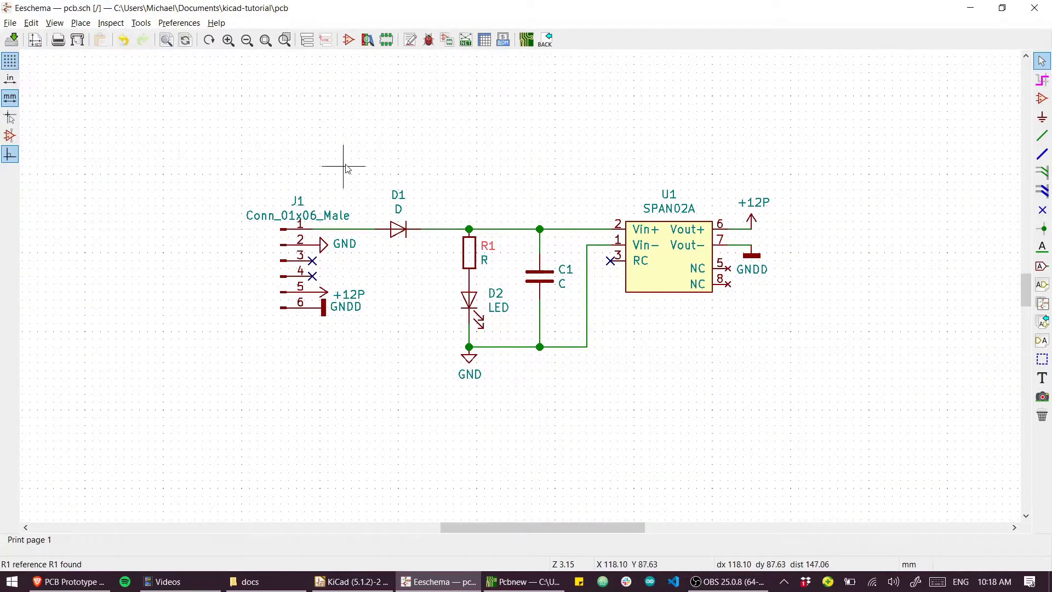
key("Print")
left_click_drag(226, 134, 414, 253)
key("Escape")
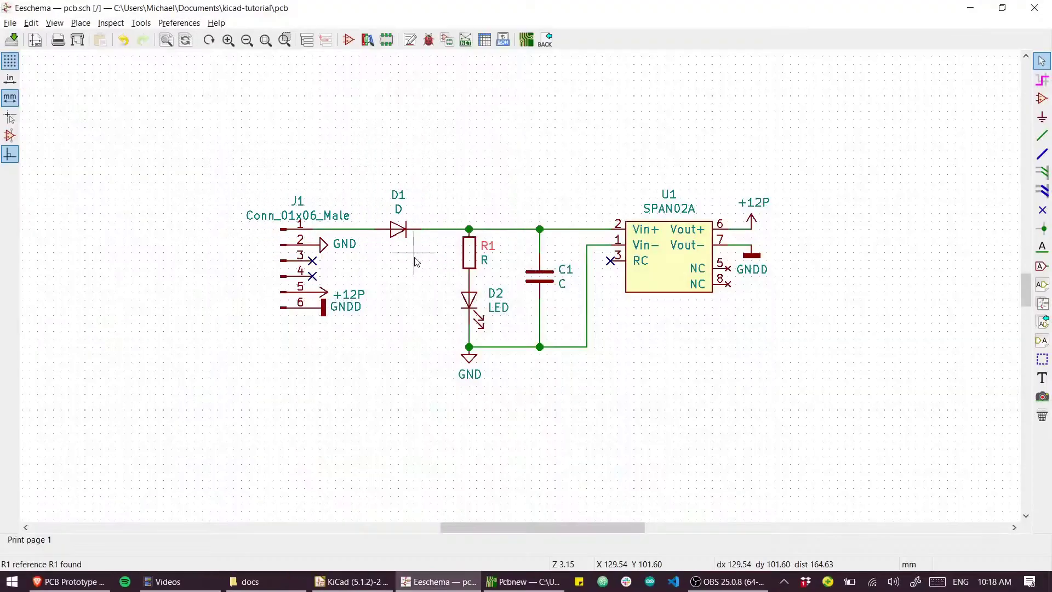
key("Print")
left_click_drag(210, 126, 826, 421)
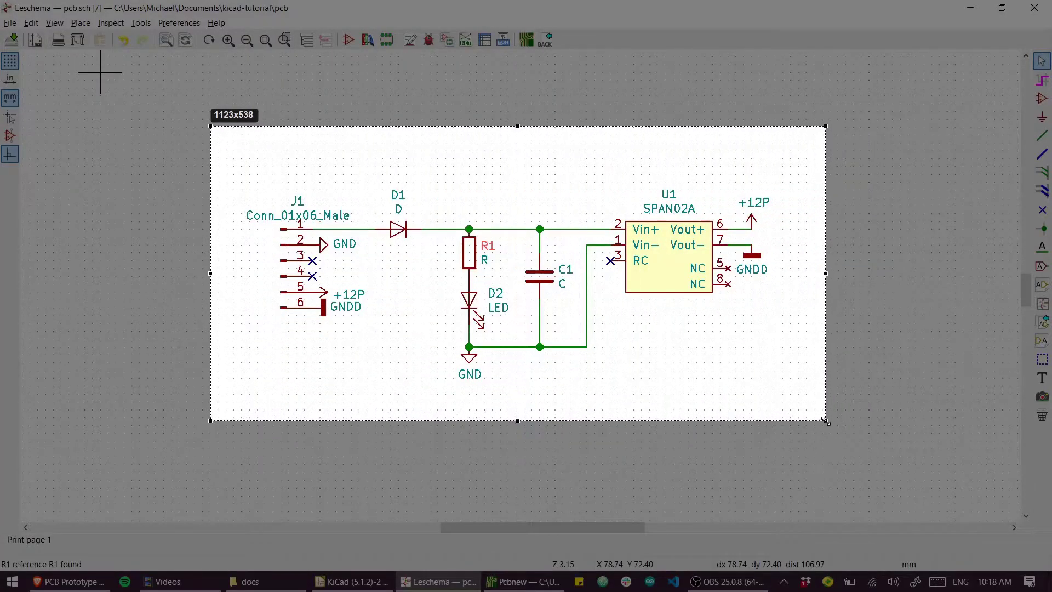
left_click(797, 433)
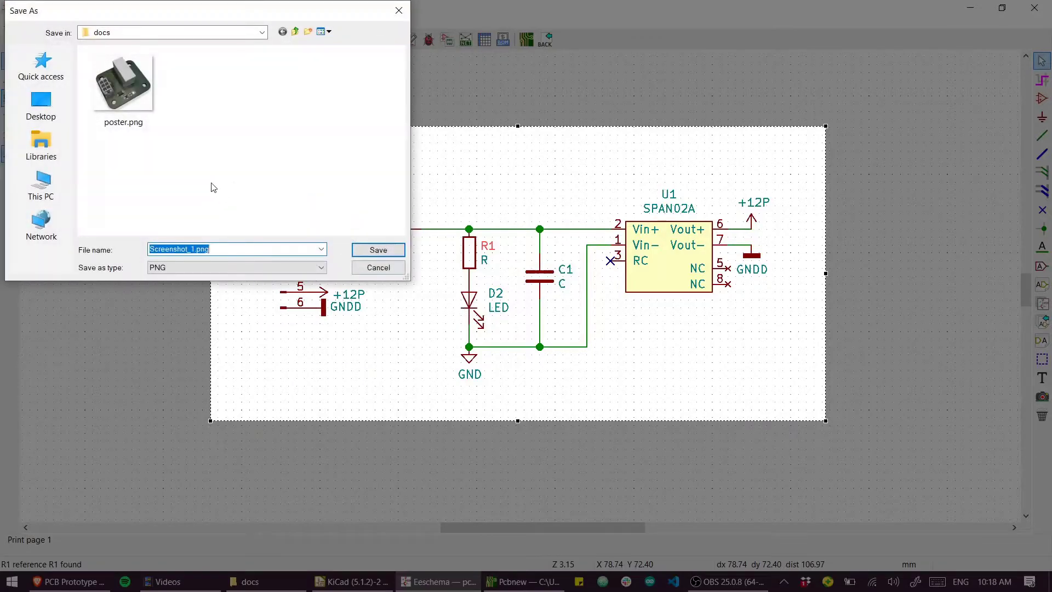
type("schematic")
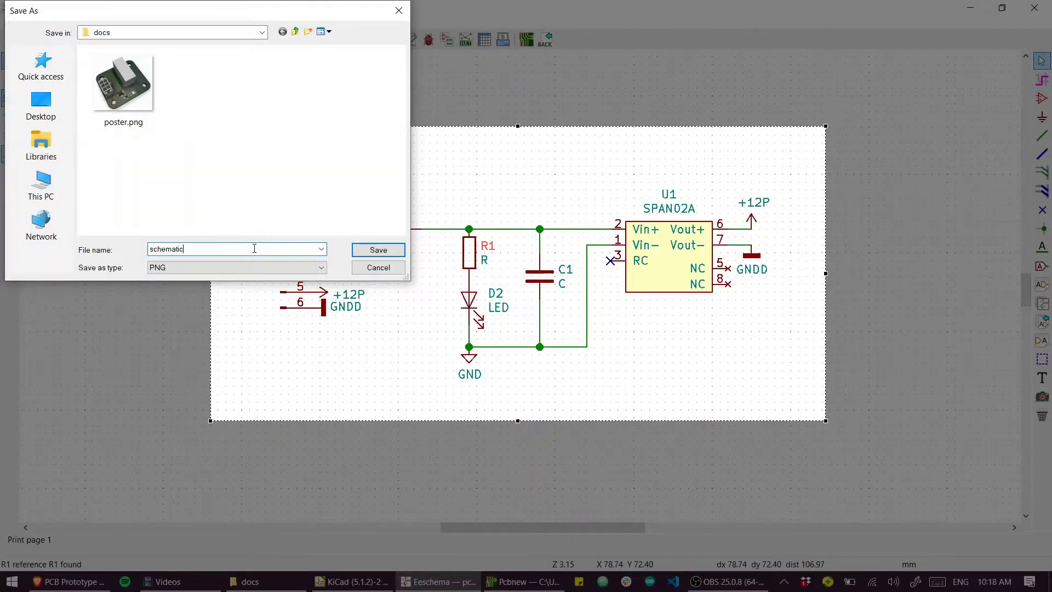
key("Return")
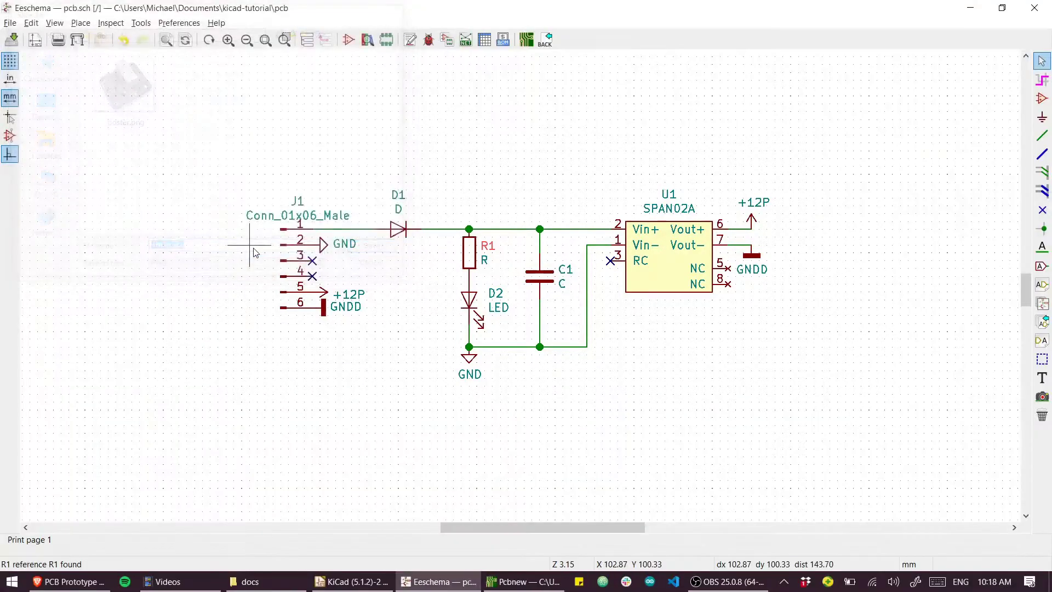
Step: Create a new README.md in the kicad-tutorial folder and open it in Atom
mouse_move(353, 587)
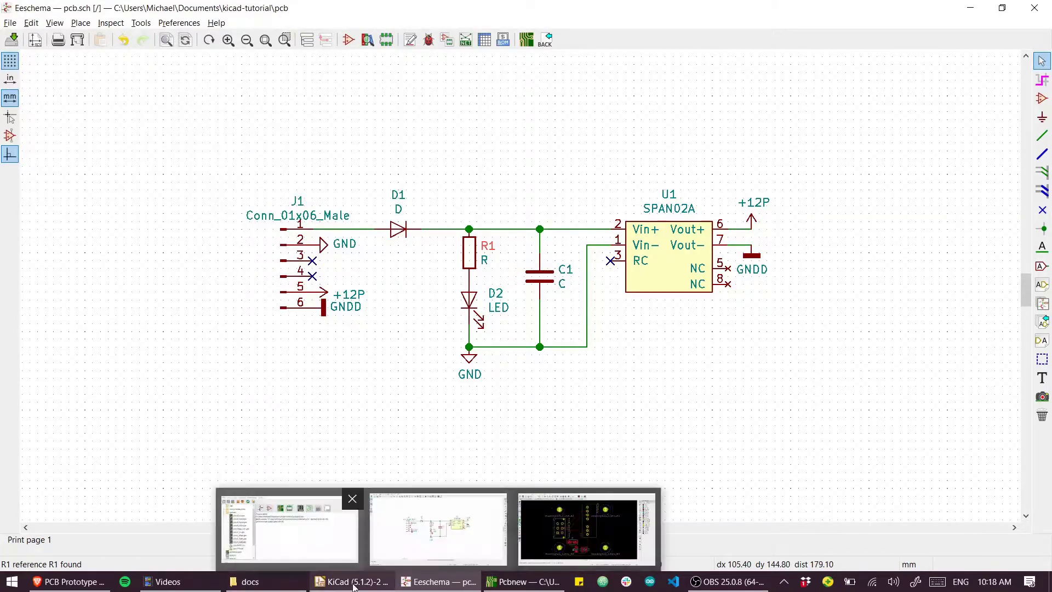
left_click(250, 582)
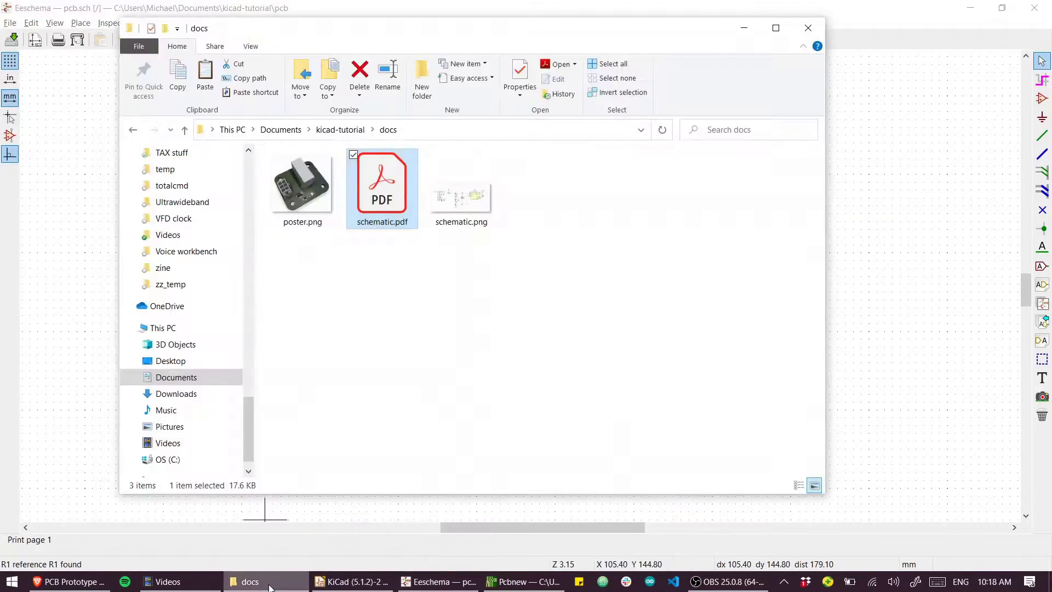
left_click(341, 129)
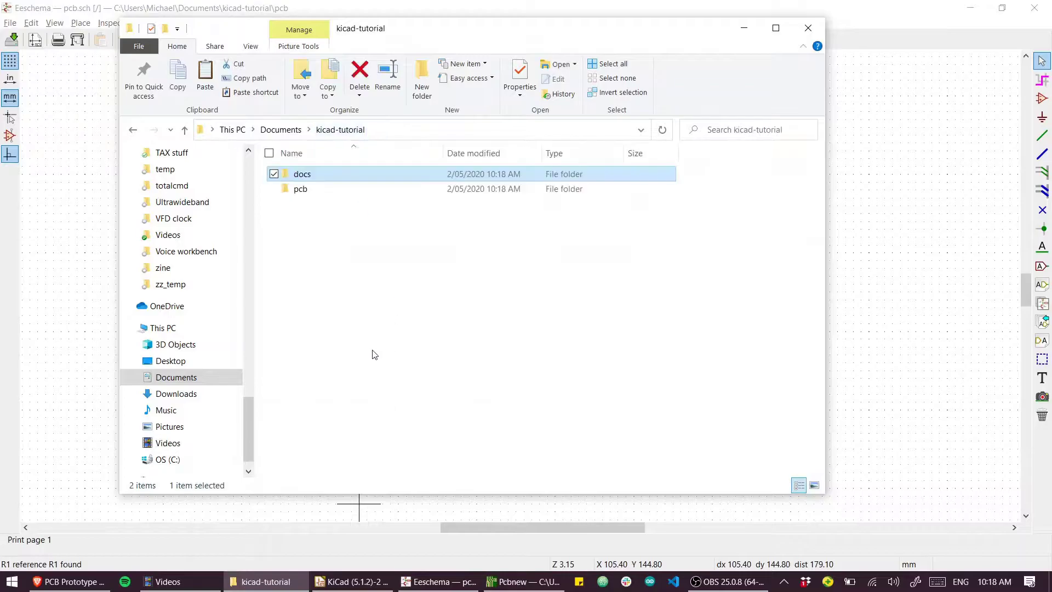
right_click(334, 261)
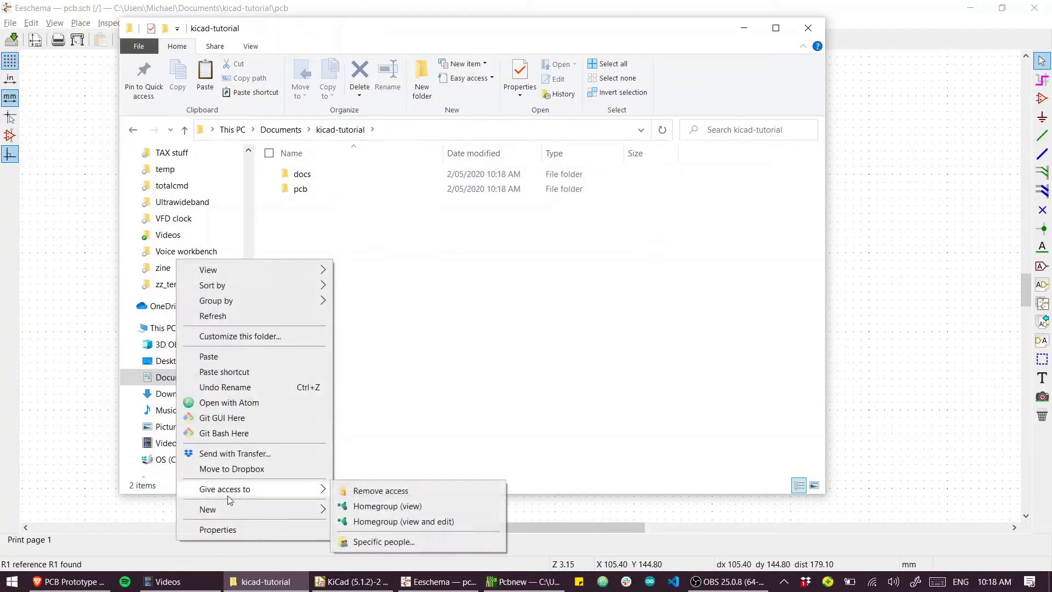
mouse_move(328, 510)
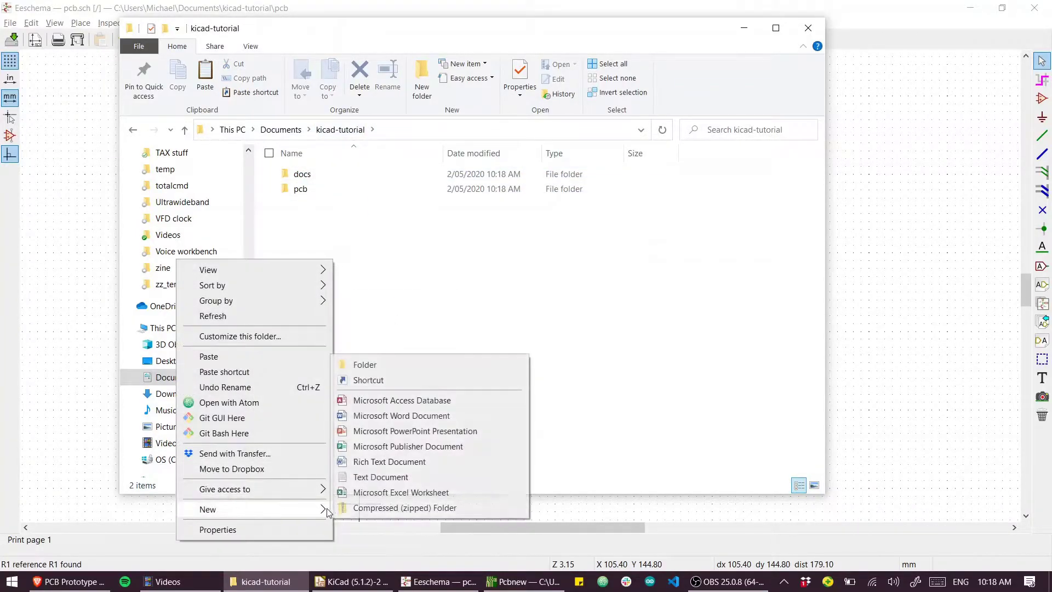
left_click(383, 483)
type("README")
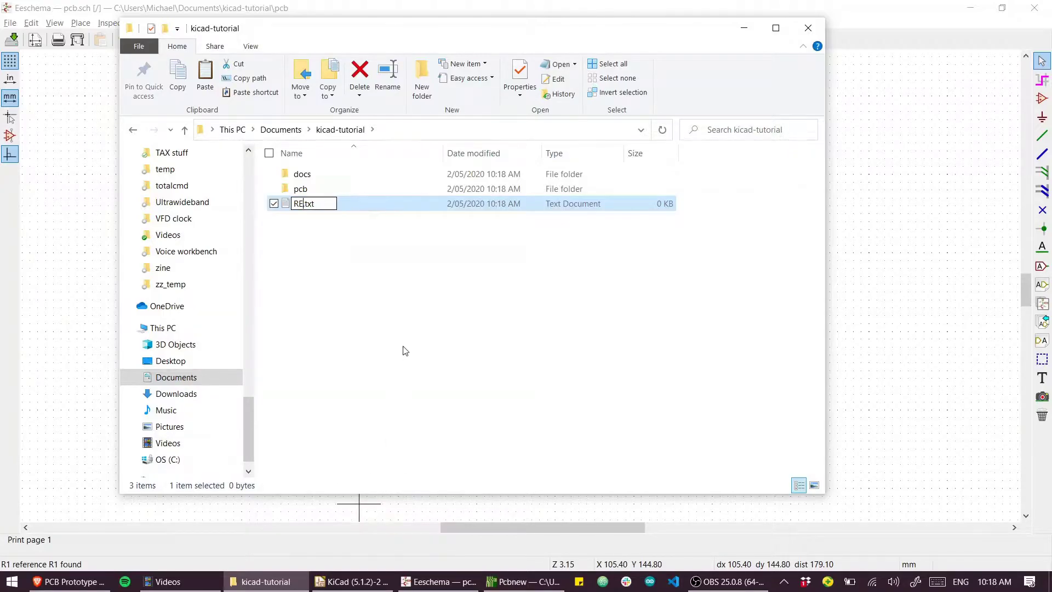
type(".md")
key("Delete")
key("Delete")
key("Delete")
key("Delete")
key("Return")
key("Return")
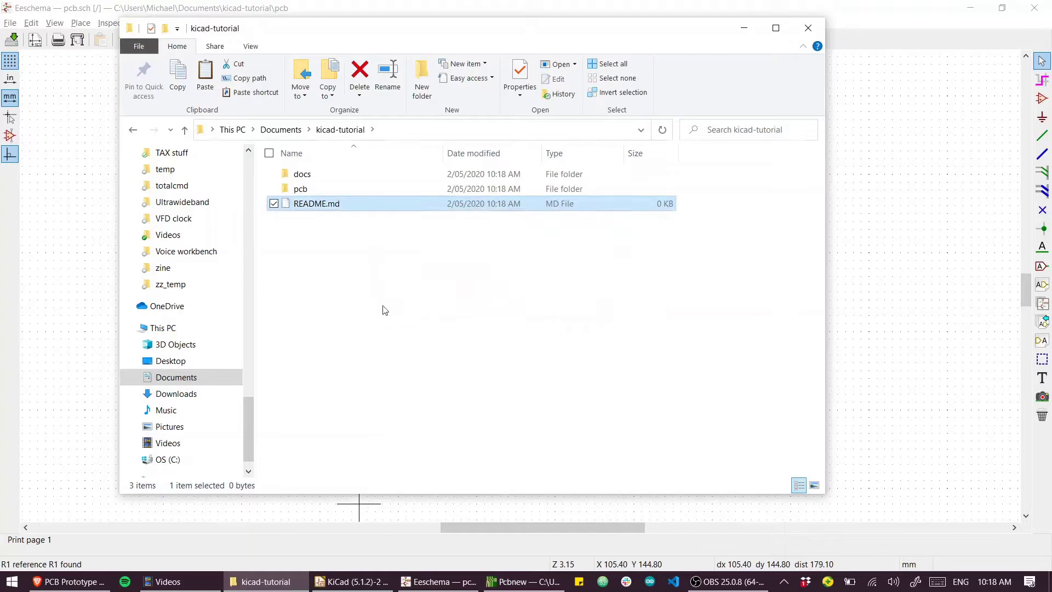
right_click(339, 214)
left_click(199, 235)
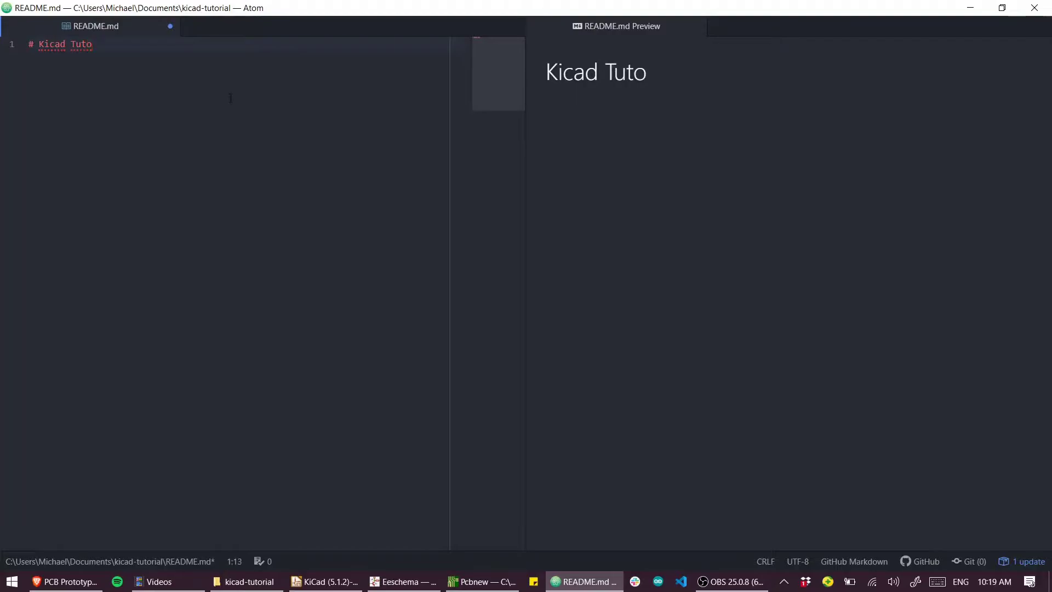
Step: Add the docs/poster.png image and the italic tagline 'a nice little PCB' under the heading
key("Return")
key("Return")
type("![](docs/")
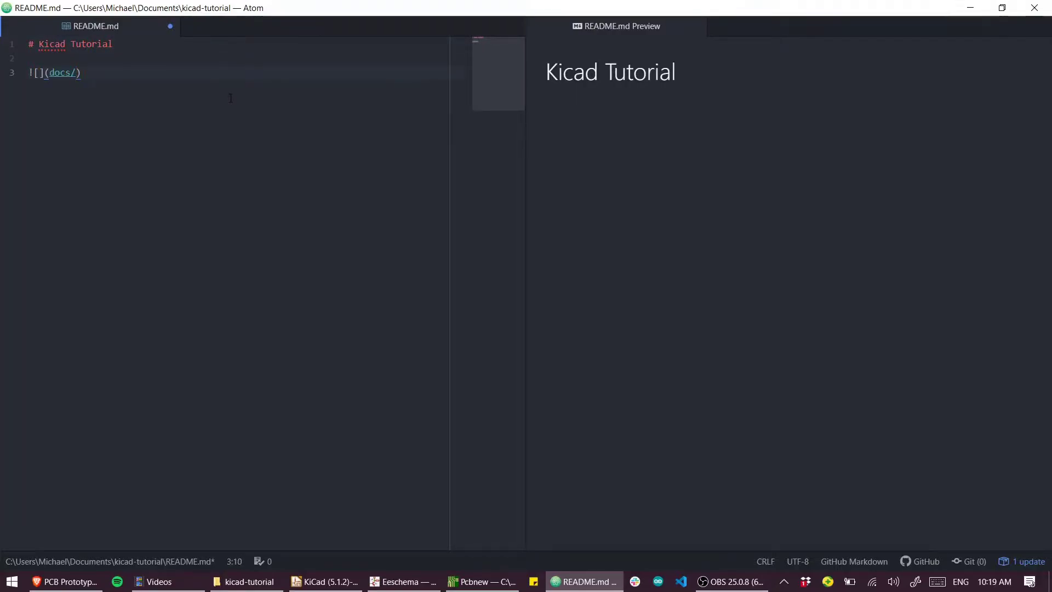
type("poster.p")
key("Tab")
key("End")
key("Return")
key("Return")
key("Up")
key("Up")
key("Up")
key("Return")
key("Up")
type("*a nice little PCB*")
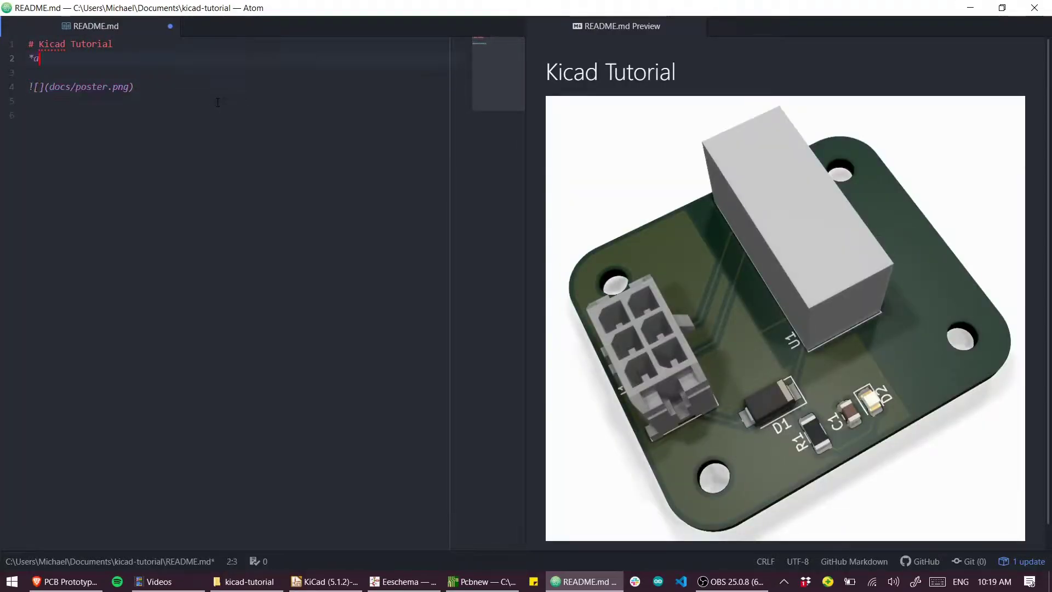
Step: Add the description 'This is my PCB, there are many like it but this one is mine.'
key("Down")
key("Down")
key("Down")
type("This is my PCB, there are many like it but this one is mine.")
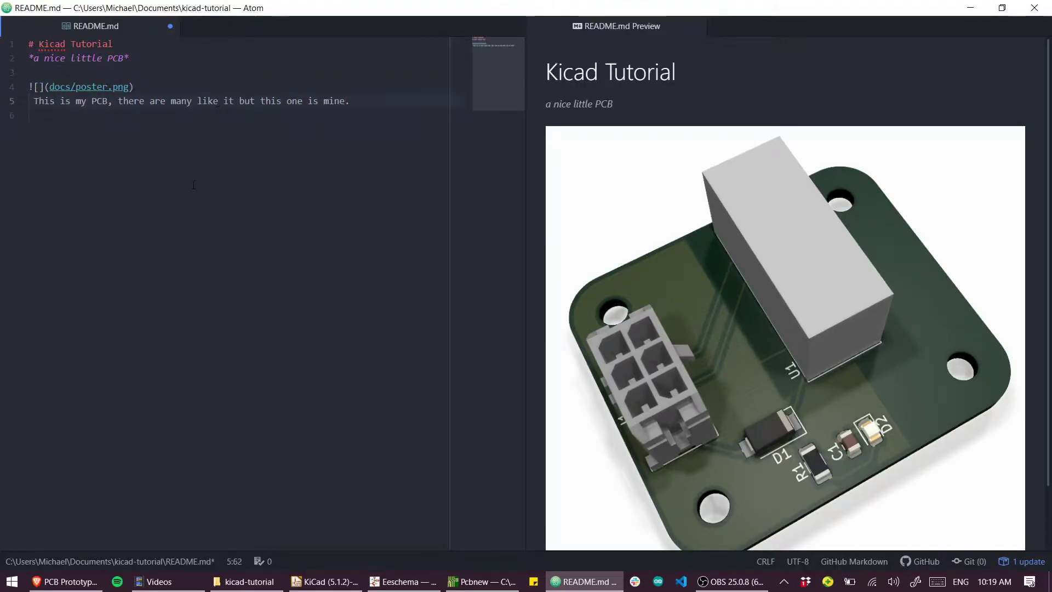
key("Home")
key("Return")
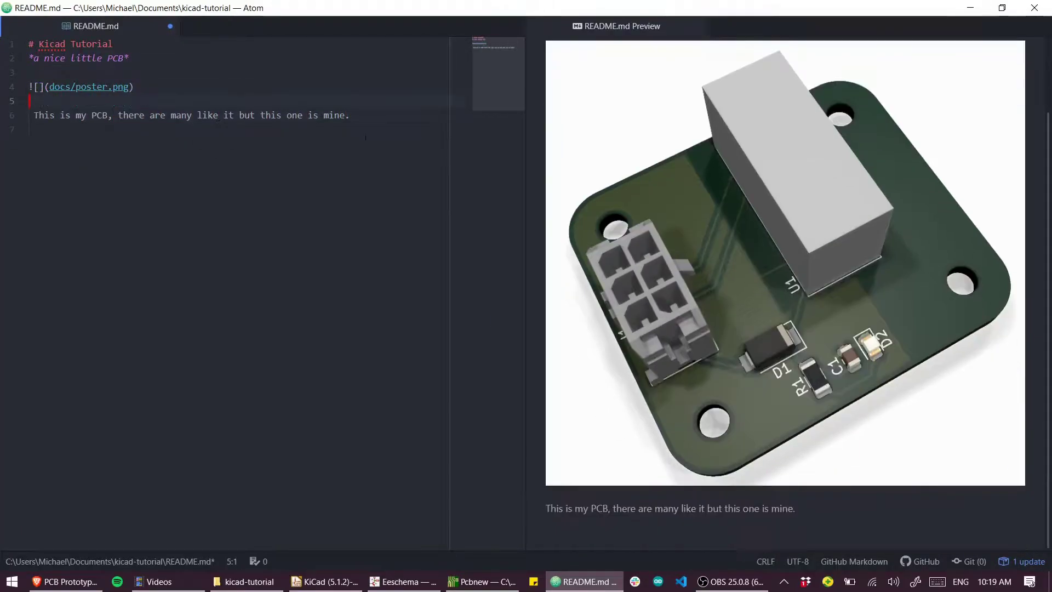
key("Down")
key("Return")
Step: Add a '## Schematic' heading with the docs/schematic.png image and save the README
type("## Schematic")
key("Return")
key("Return")
type("![](docs/schematic.png)")
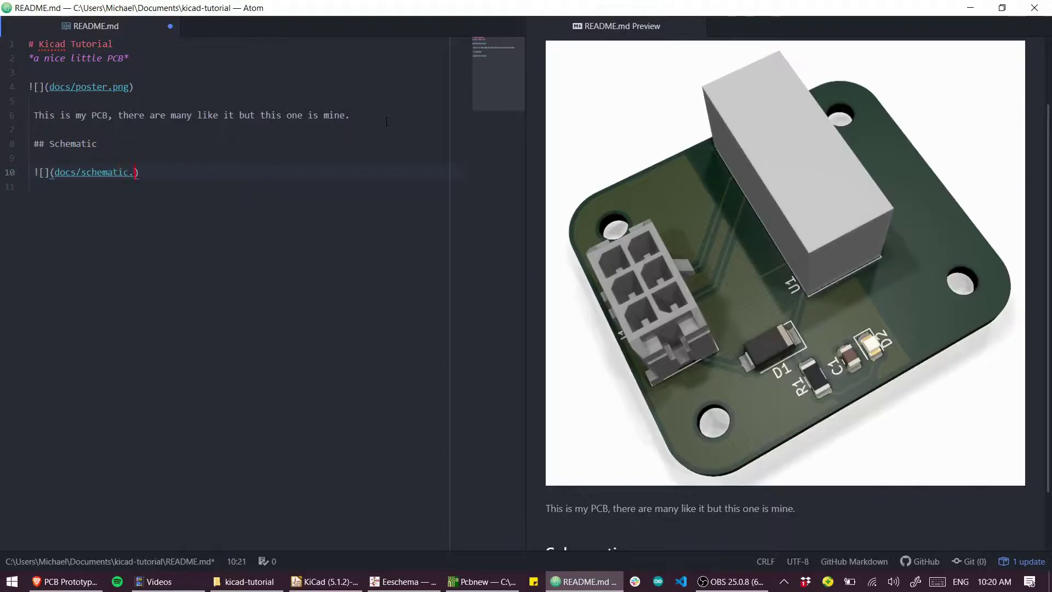
key("ctrl+s")
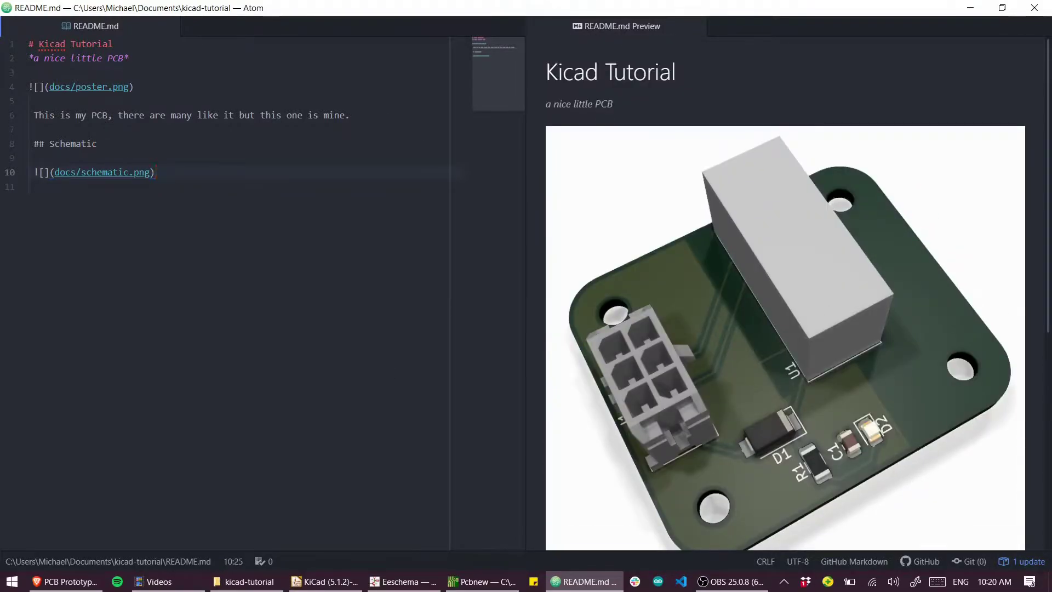
Step: Review the README text, selecting lines 1–10 and 1–8 and scrolling through it
key("ctrl+a")
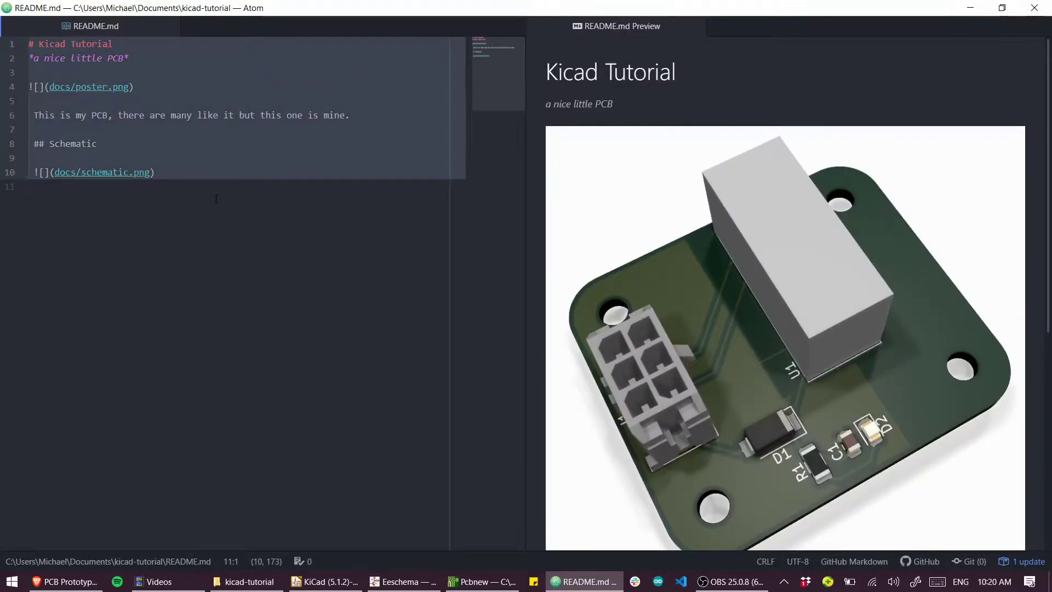
left_click(217, 199)
scroll(659, 261, "down", 5)
scroll(661, 181, "up", 5)
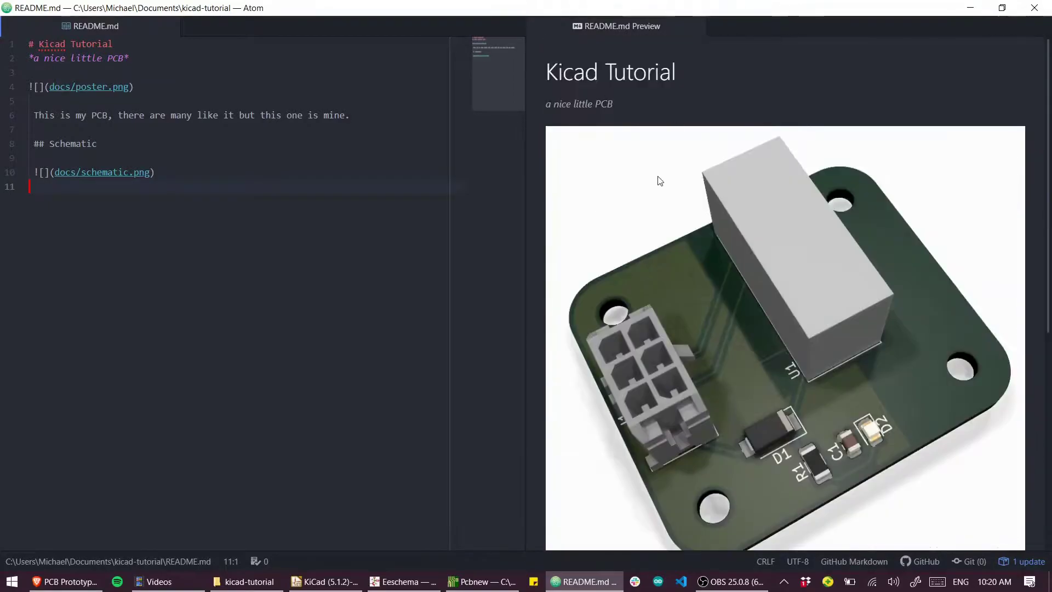
key("Left")
left_click_drag(178, 173, 1, 44)
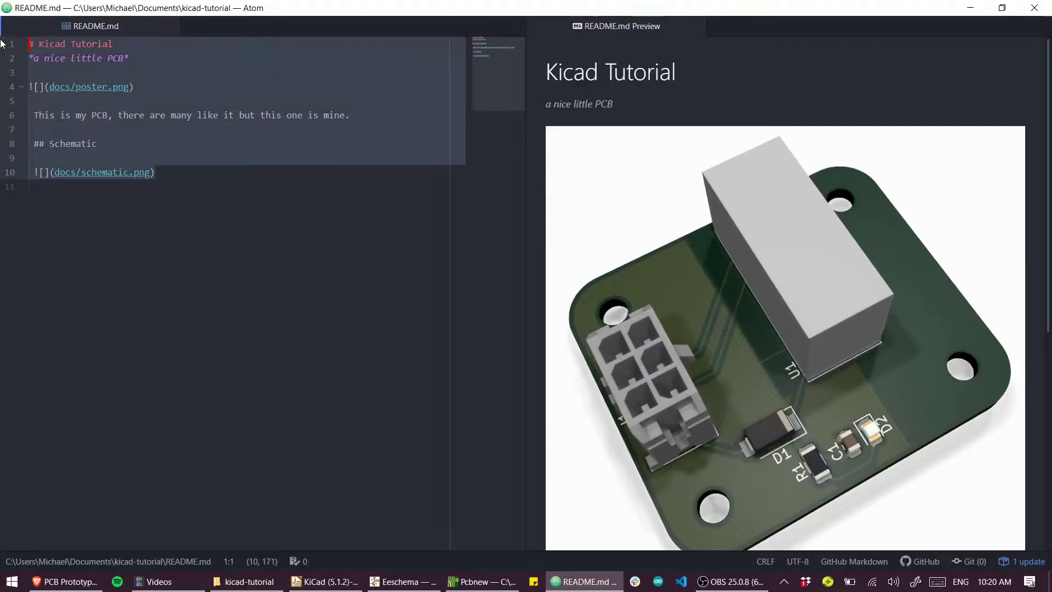
left_click(88, 77)
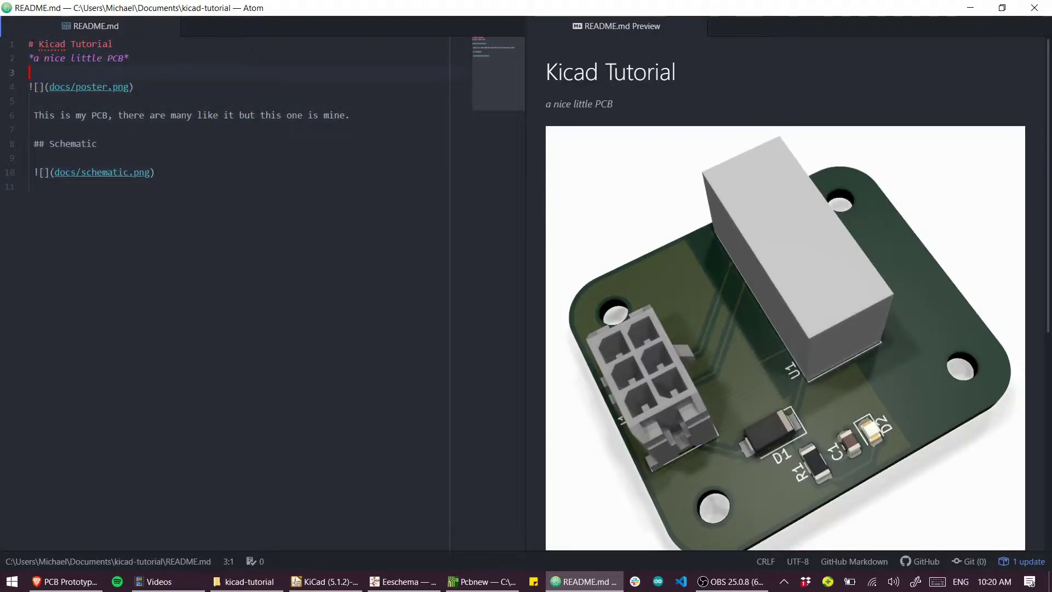
left_click_drag(28, 43, 216, 199)
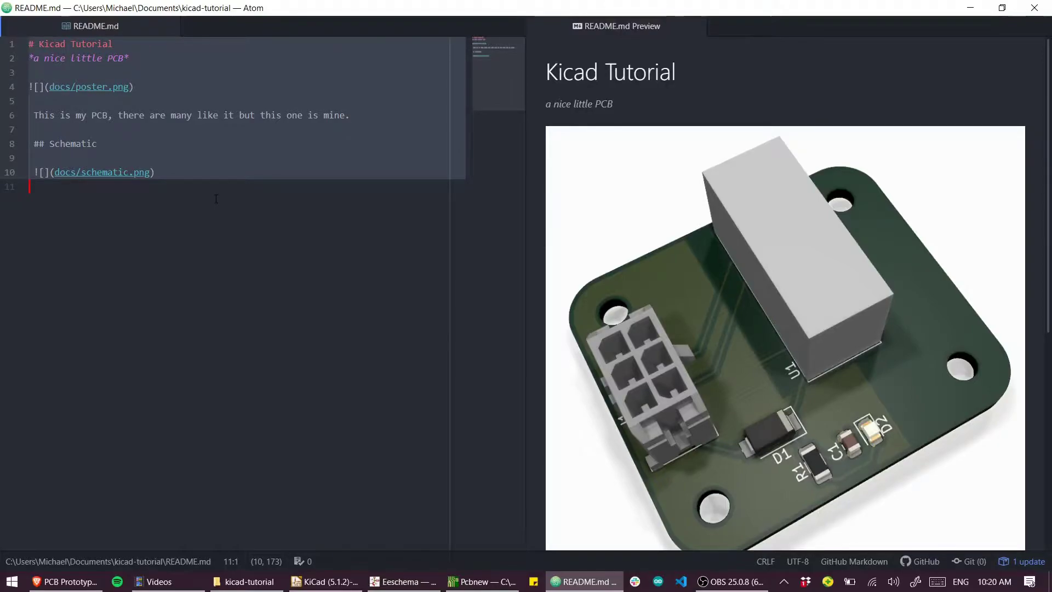
key("Right")
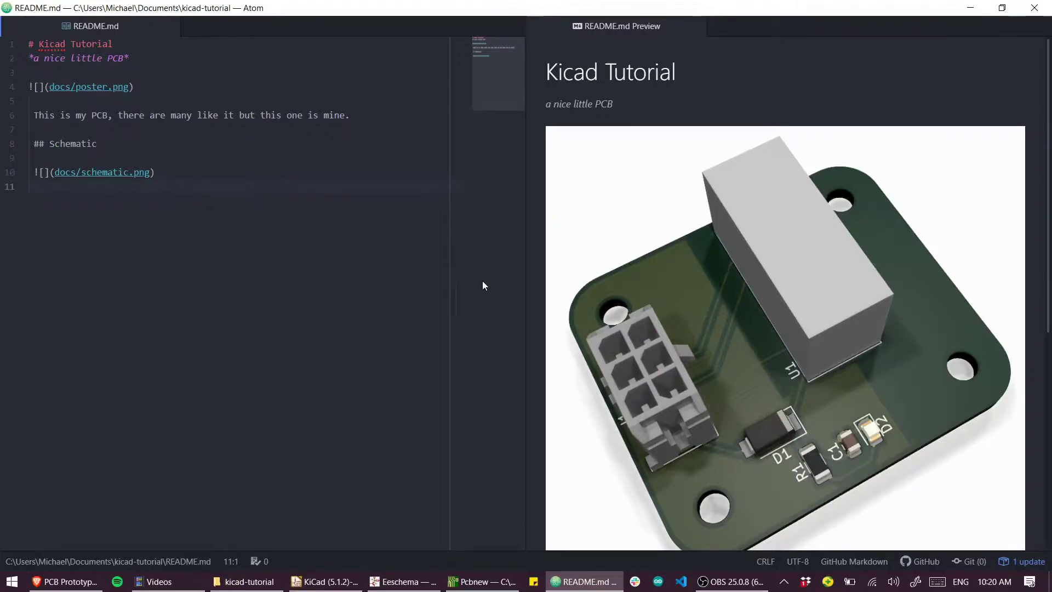
scroll(659, 262, "down", 7)
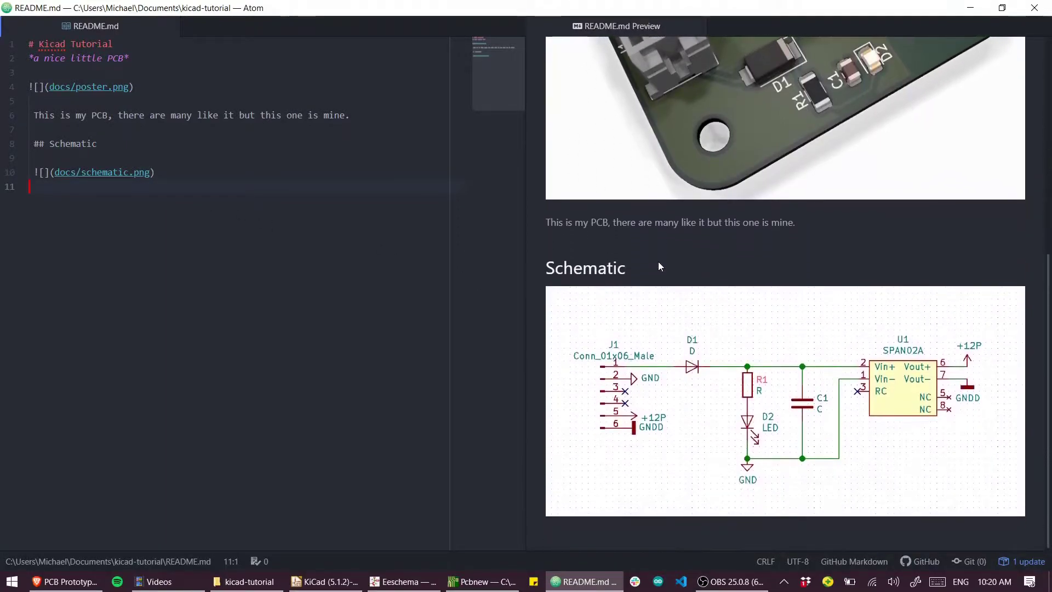
scroll(652, 318, "up", 8)
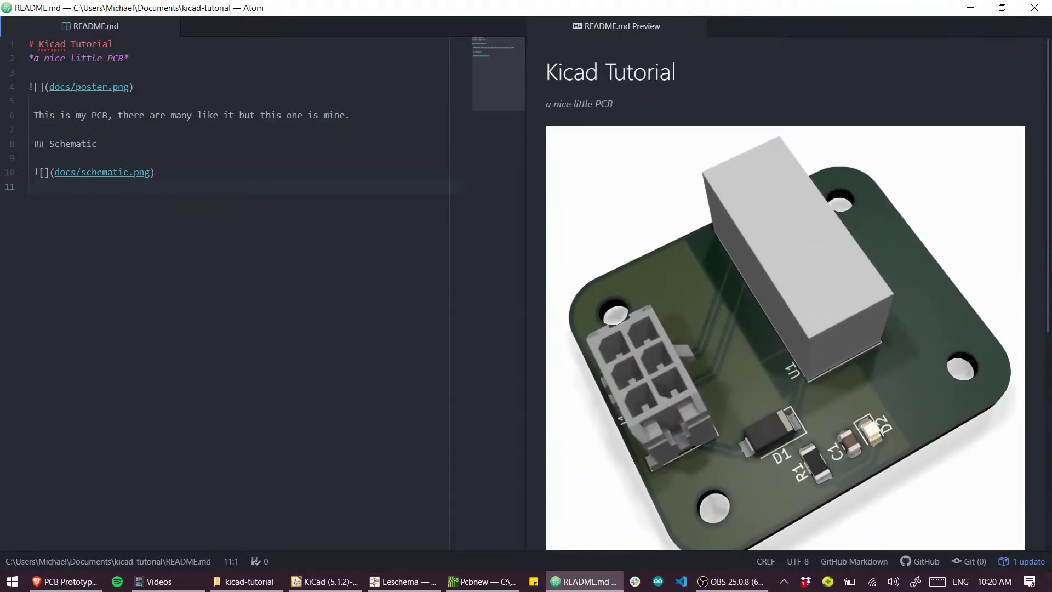
scroll(765, 305, "down", 7)
scroll(694, 376, "up", 7)
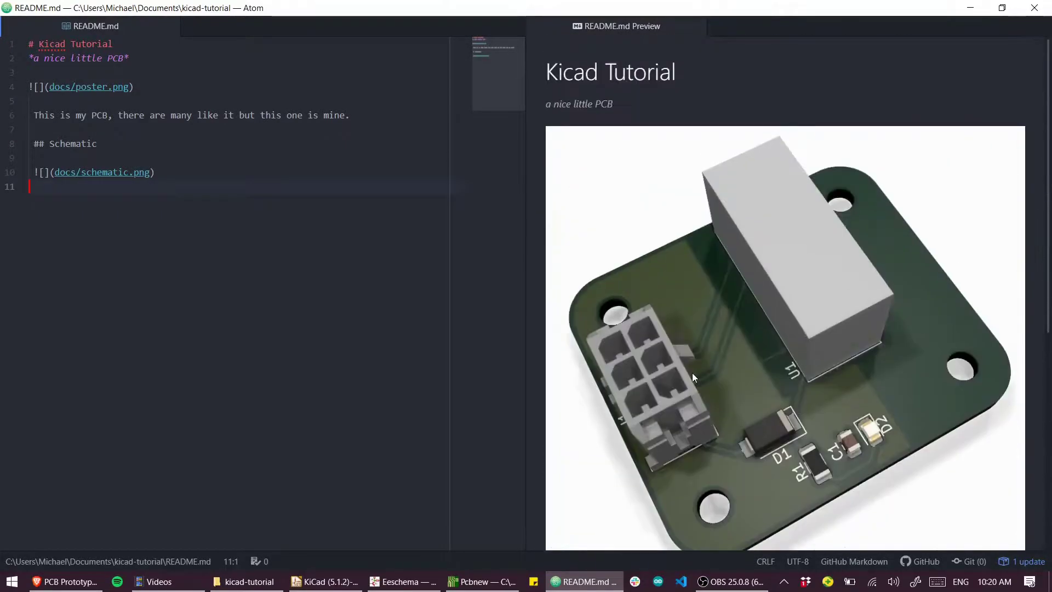
mouse_move(404, 581)
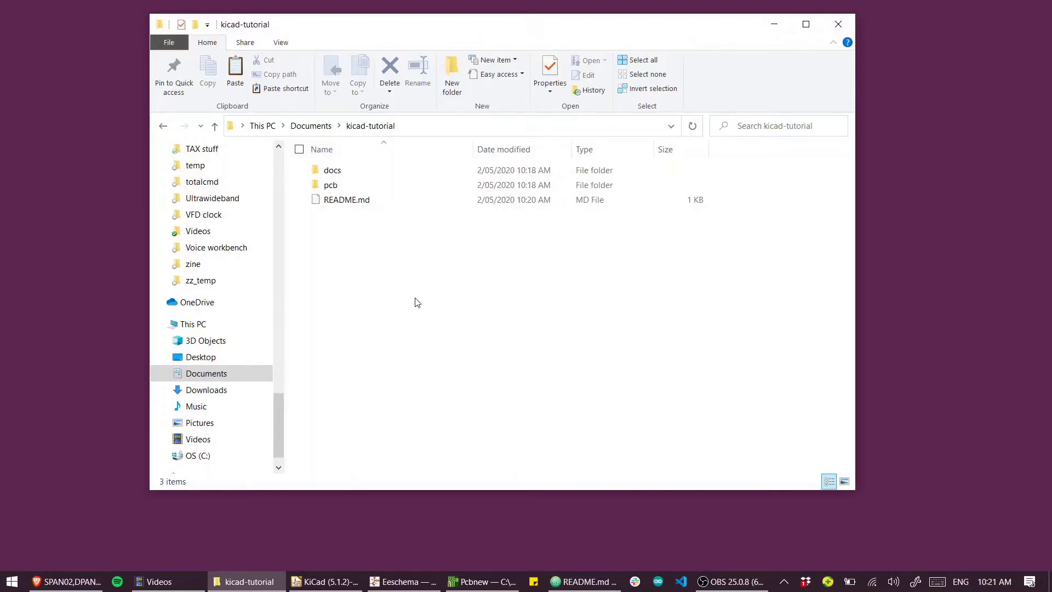
Step: Open Git Bash in kicad-tutorial, run git init, and confirm the new .git folder
right_click(404, 301)
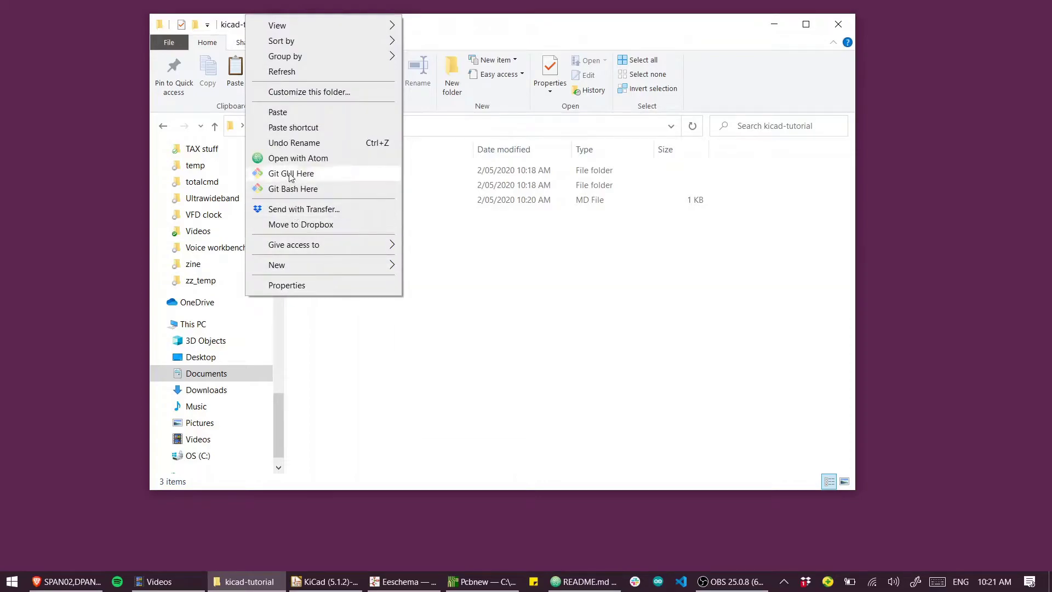
left_click(295, 188)
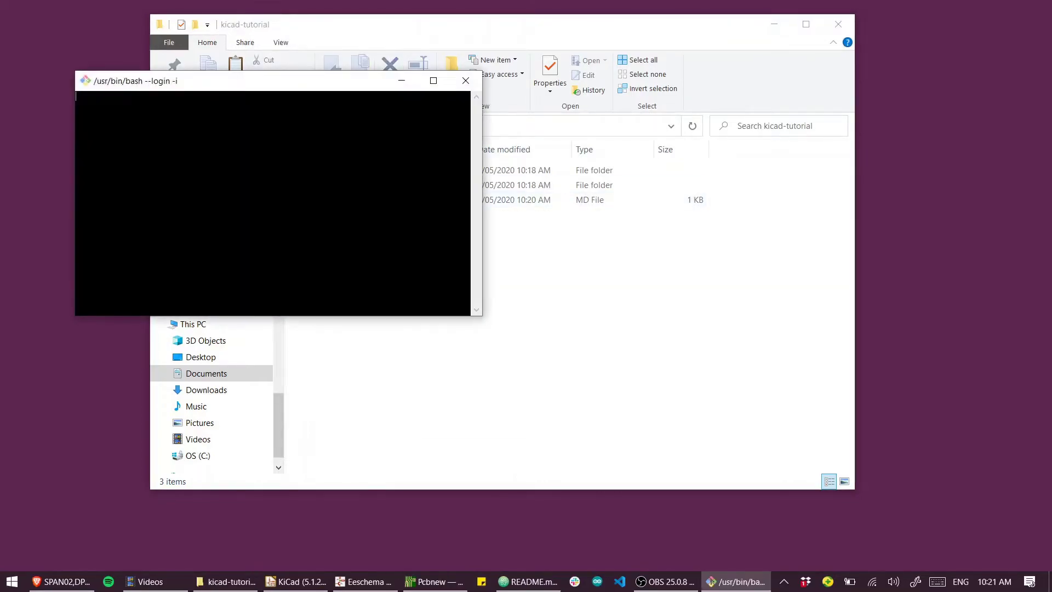
left_click_drag(251, 84, 737, 230)
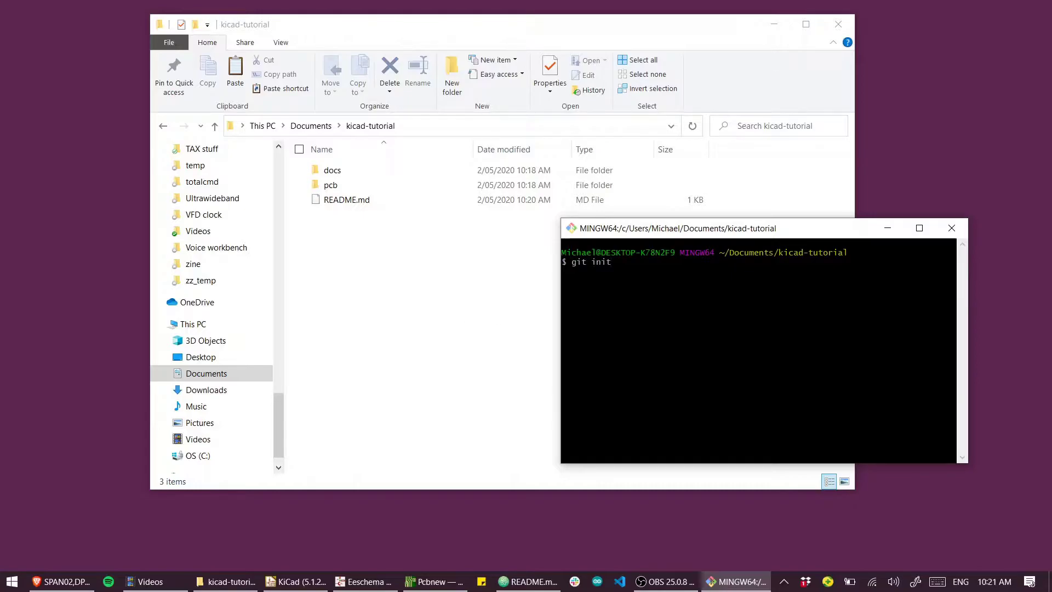
key("ctrl+equal")
key("ctrl+equal")
key("ctrl+equal")
key("ctrl+equal")
key("Return")
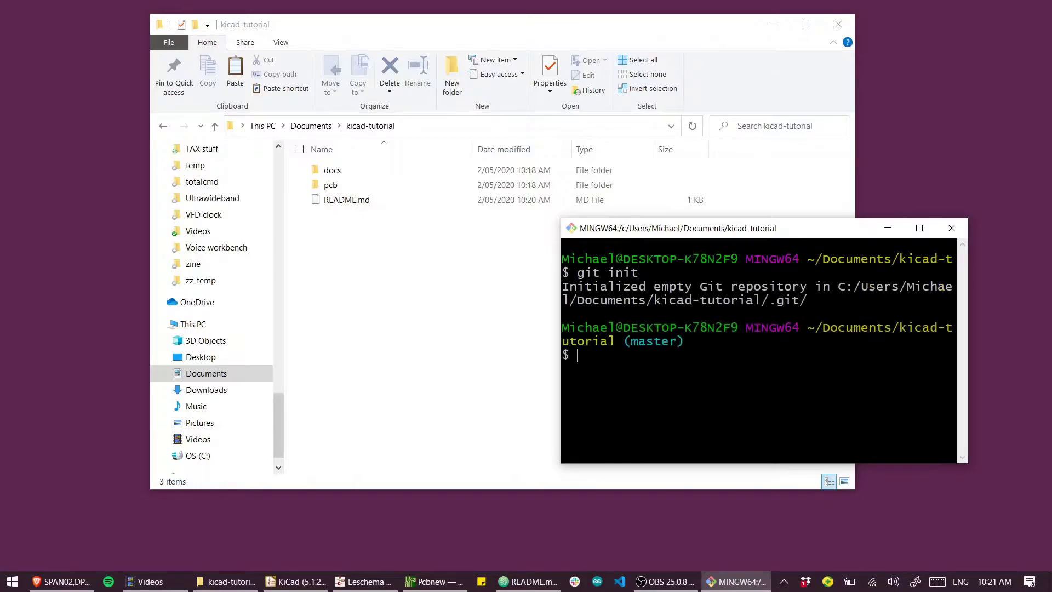
left_click(336, 174)
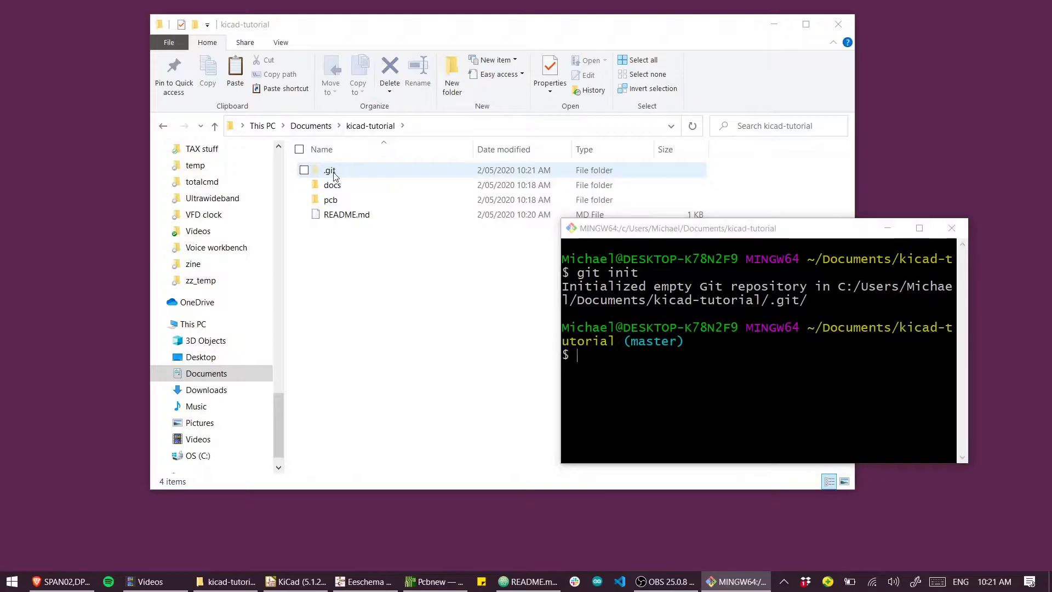
left_click(335, 174)
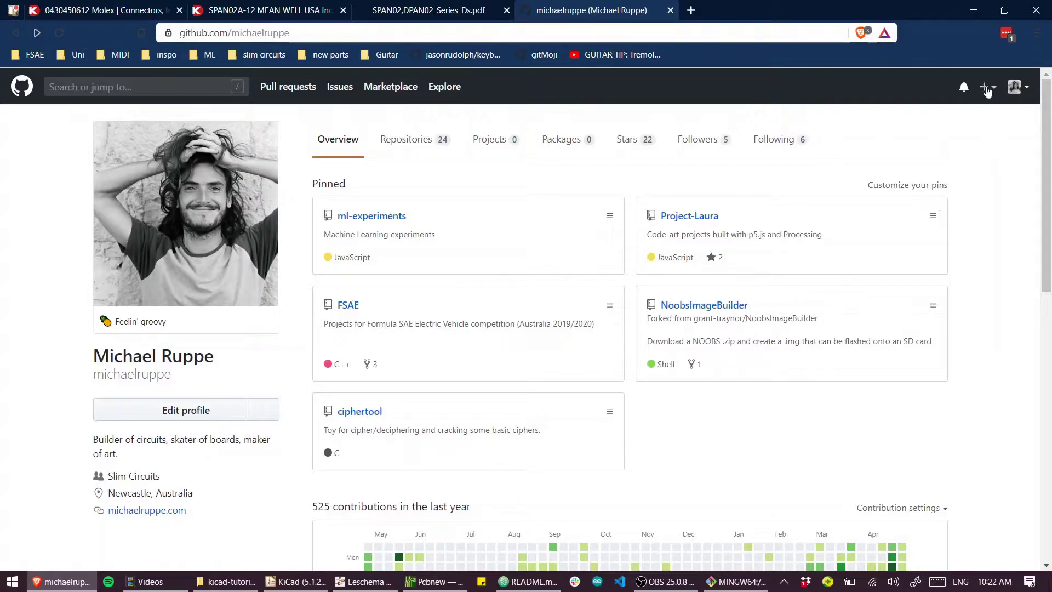
Step: Create a new public GitHub repository named kicad-tutorial
left_click(986, 87)
left_click(932, 113)
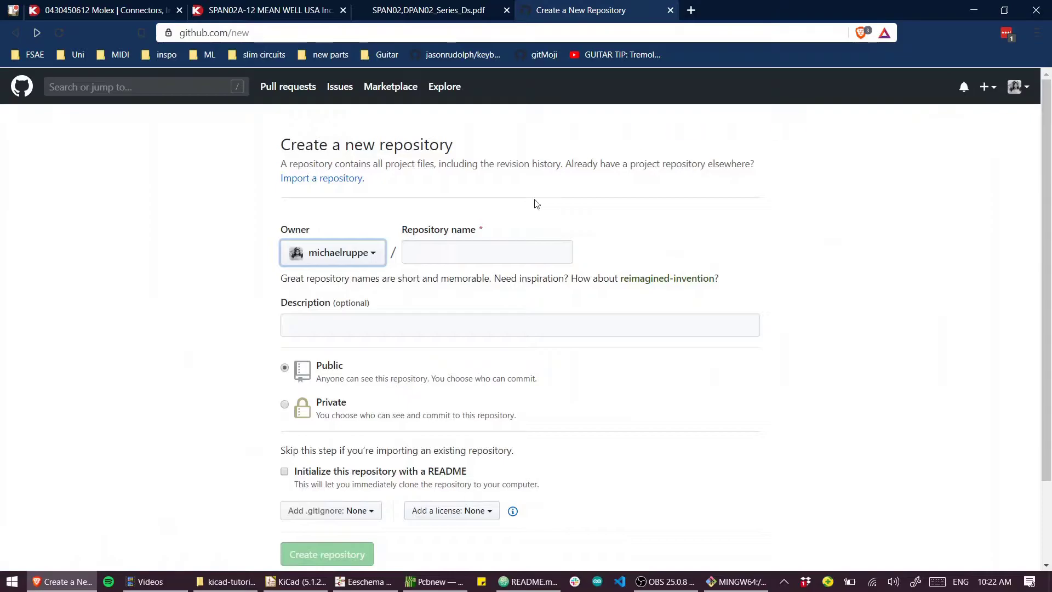
left_click(473, 242)
type("kicad-tutorial")
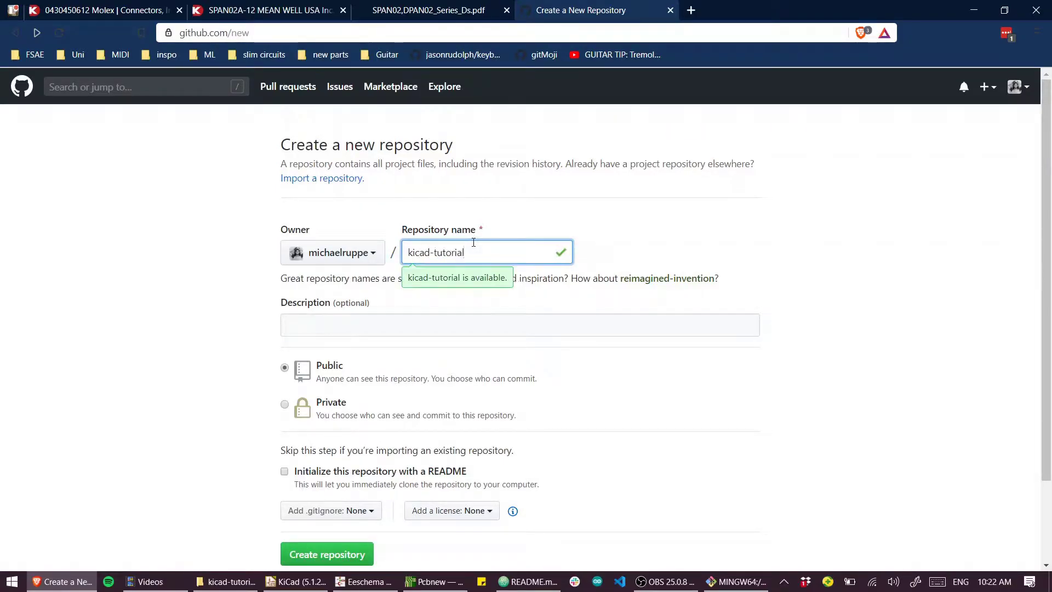
scroll(373, 400, "down", 2)
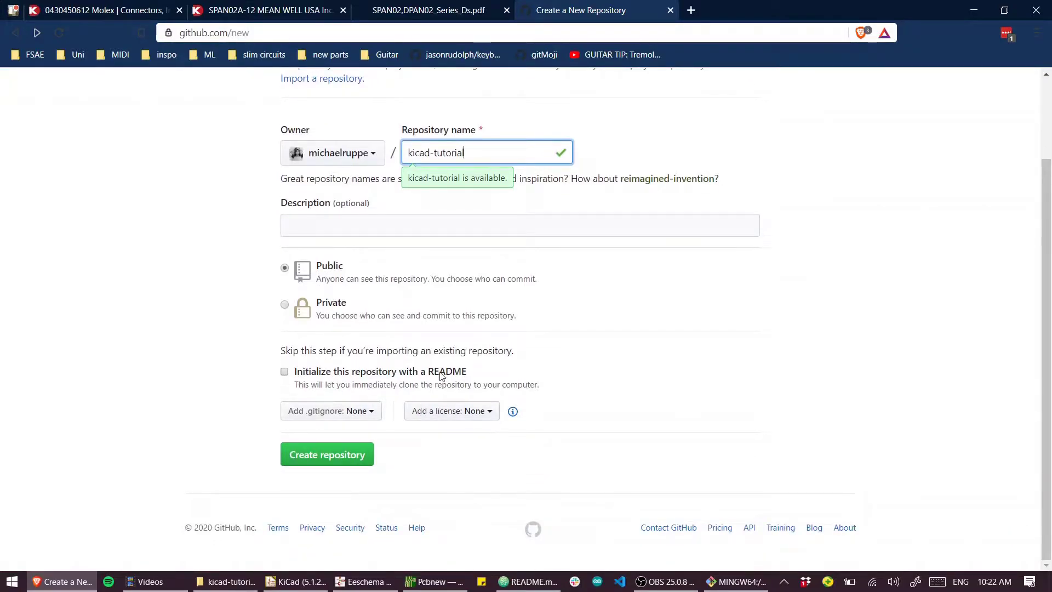
left_click(340, 466)
left_click(340, 460)
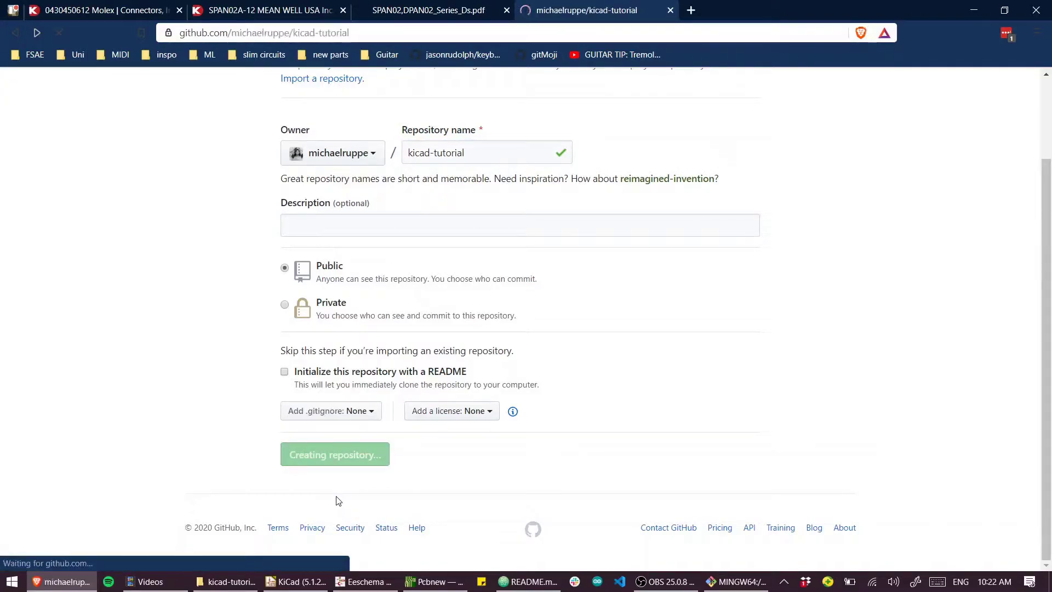
Step: Select the git remote add origin command on the quick setup page
scroll(291, 428, "down", 3)
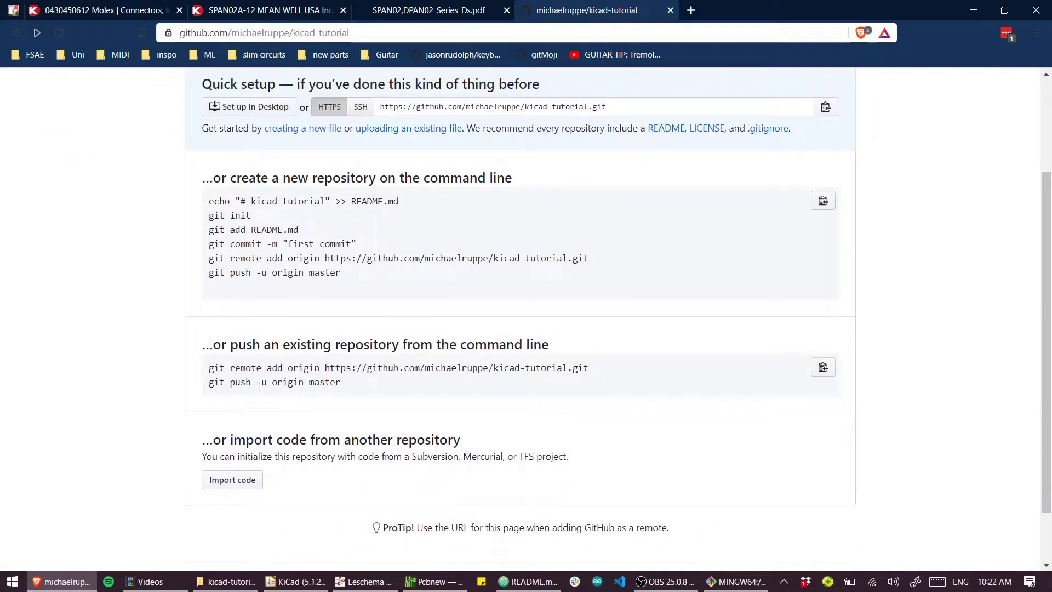
left_click_drag(323, 380, 188, 334)
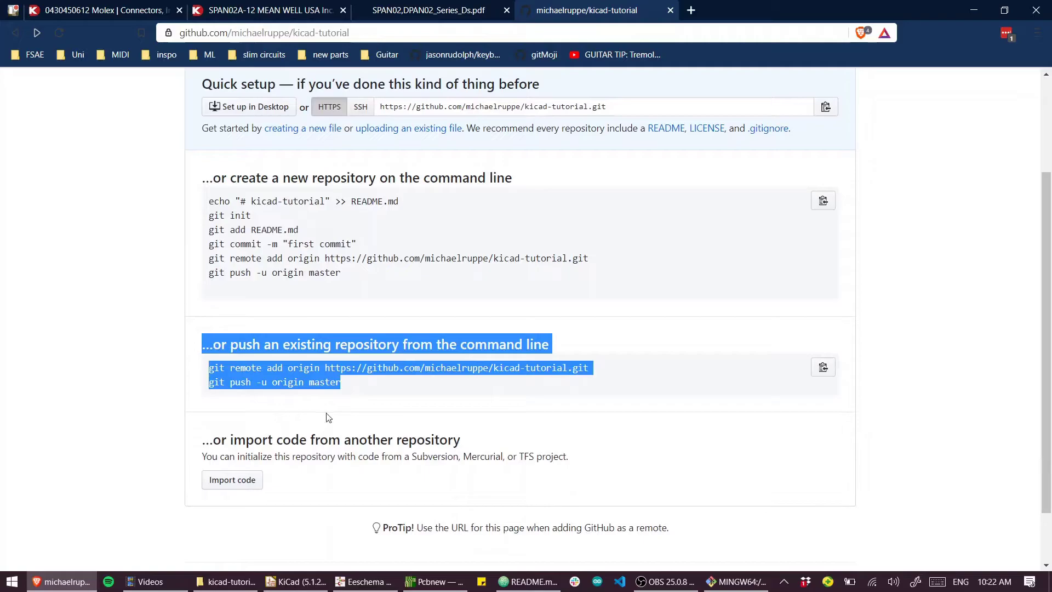
left_click(335, 370)
triple_click(335, 369)
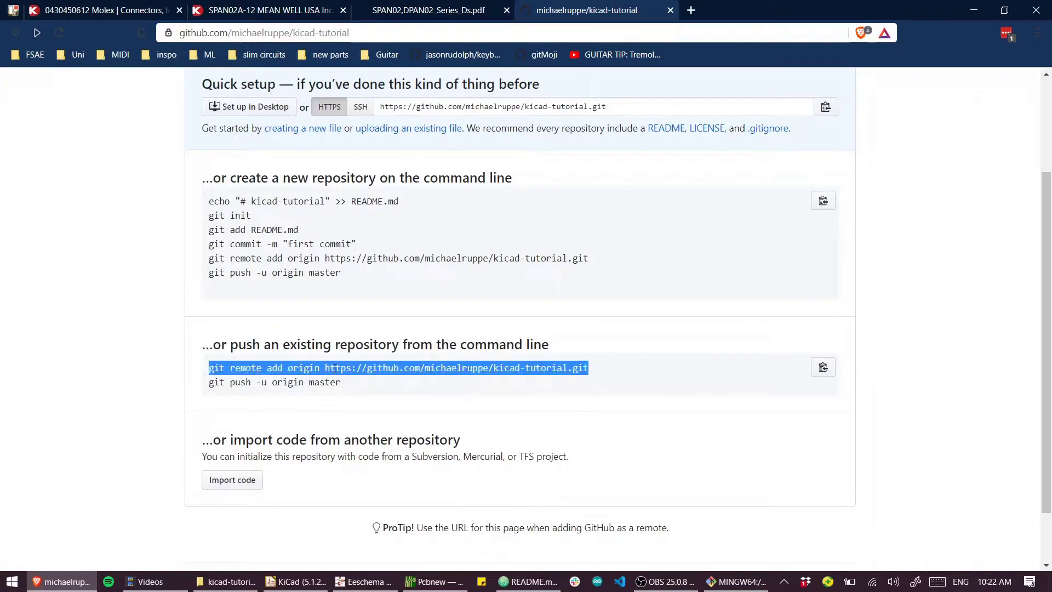
Step: Run git status in the Git Bash terminal and enlarge the window
left_click(722, 584)
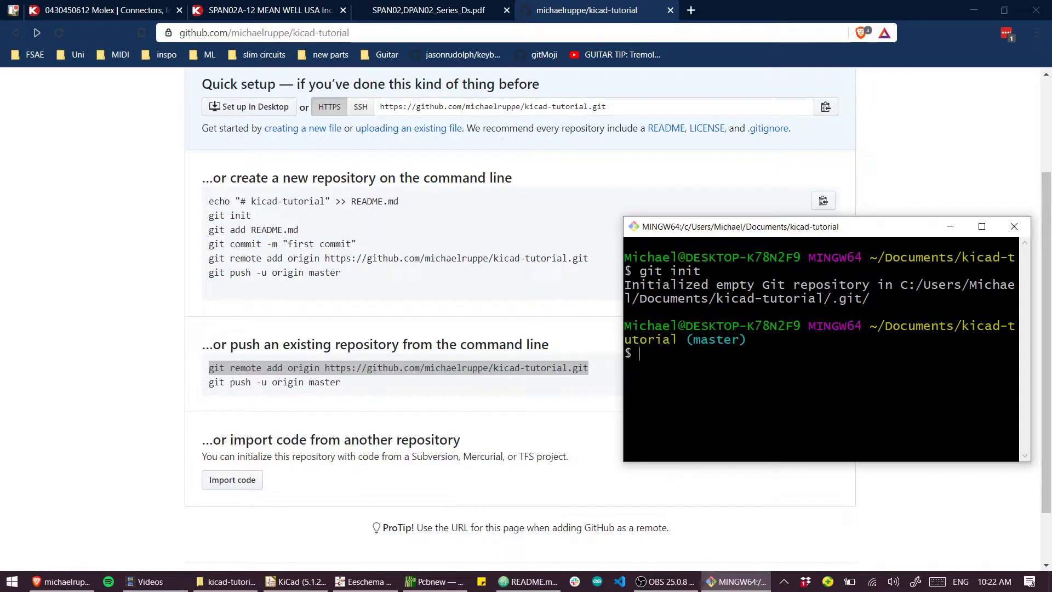
type("git status")
key("Return")
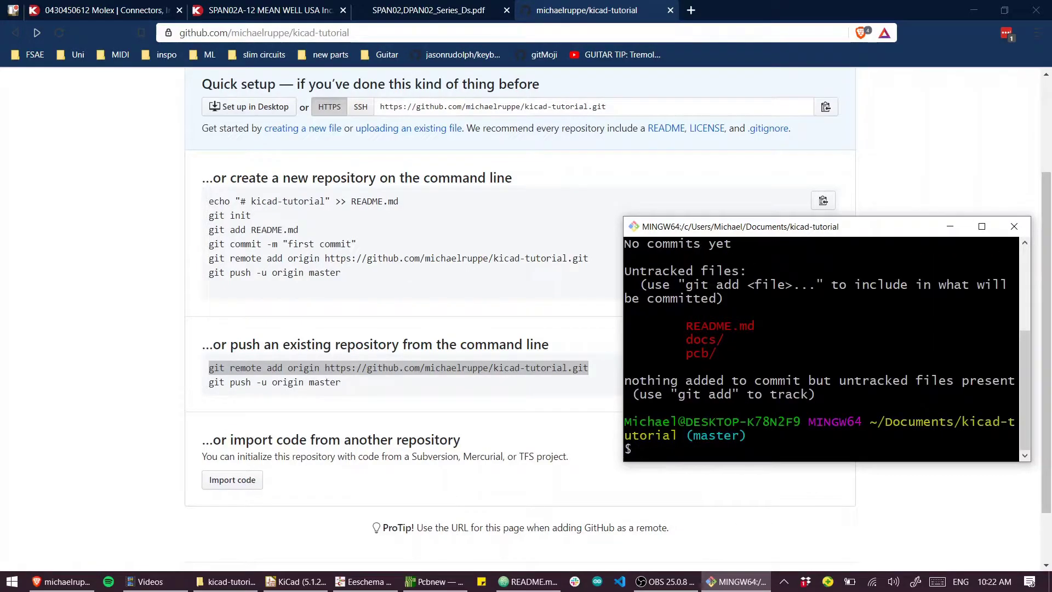
left_click_drag(625, 218, 370, 81)
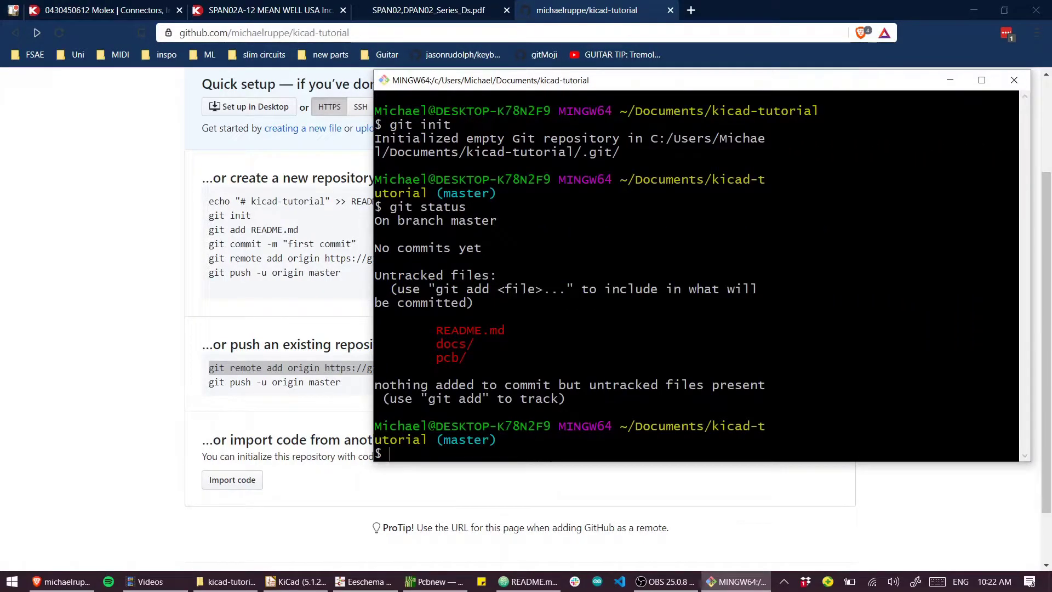
Step: Stage everything with git add -A and review the new-file list from git status
type("git add -A")
key("Return")
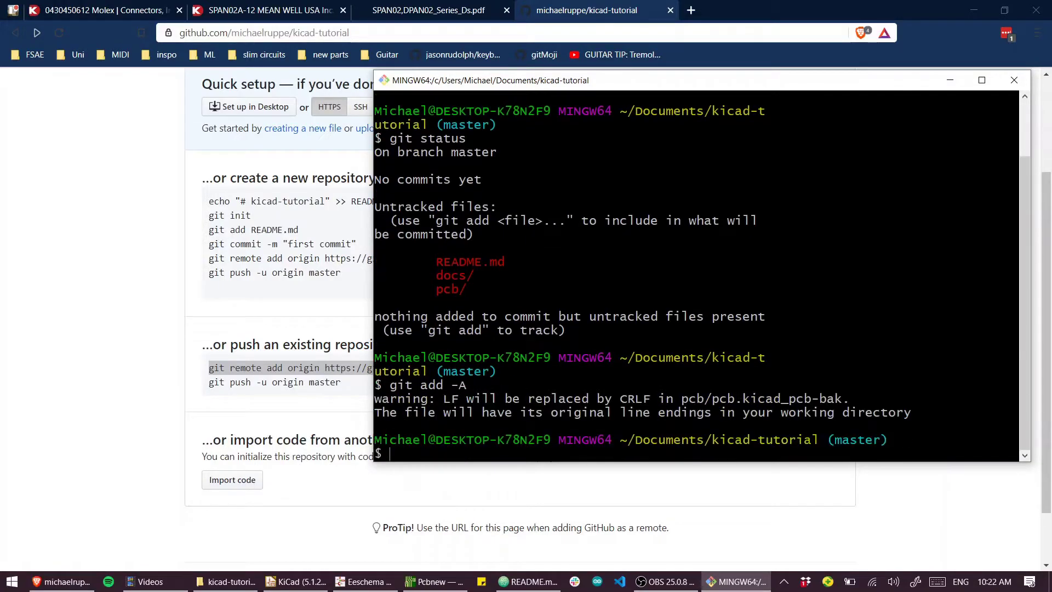
type("git status")
key("Return")
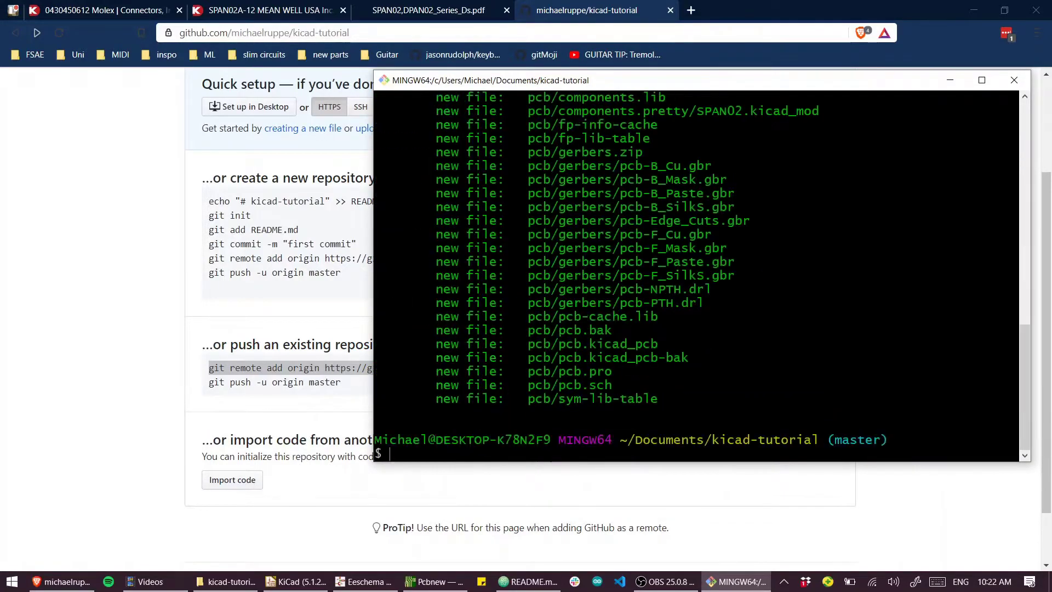
scroll(696, 274, "up", 5)
scroll(696, 274, "up", 3)
scroll(696, 274, "down", 3)
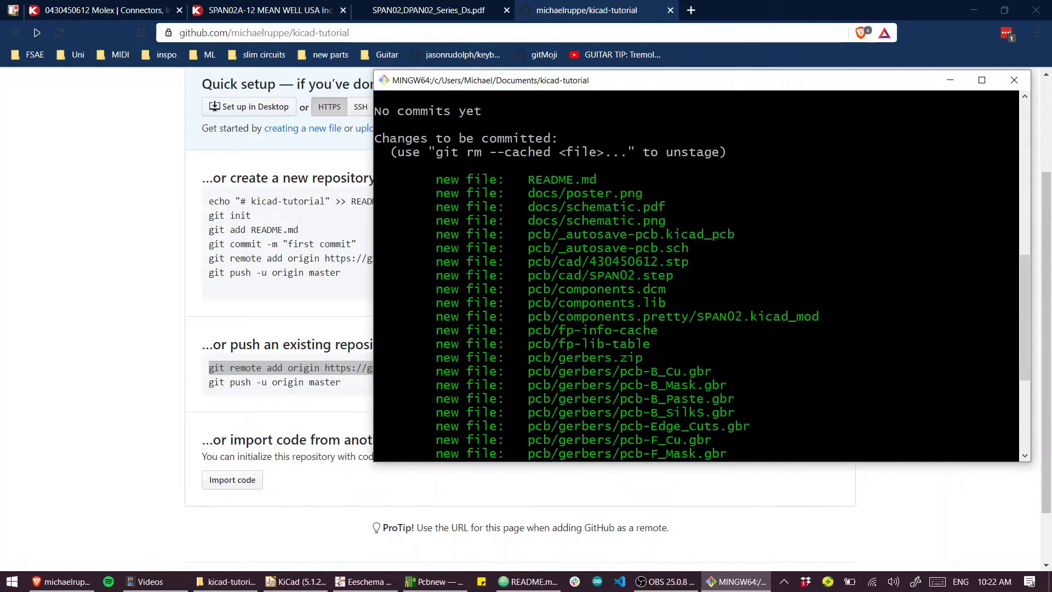
scroll(696, 274, "down", 3)
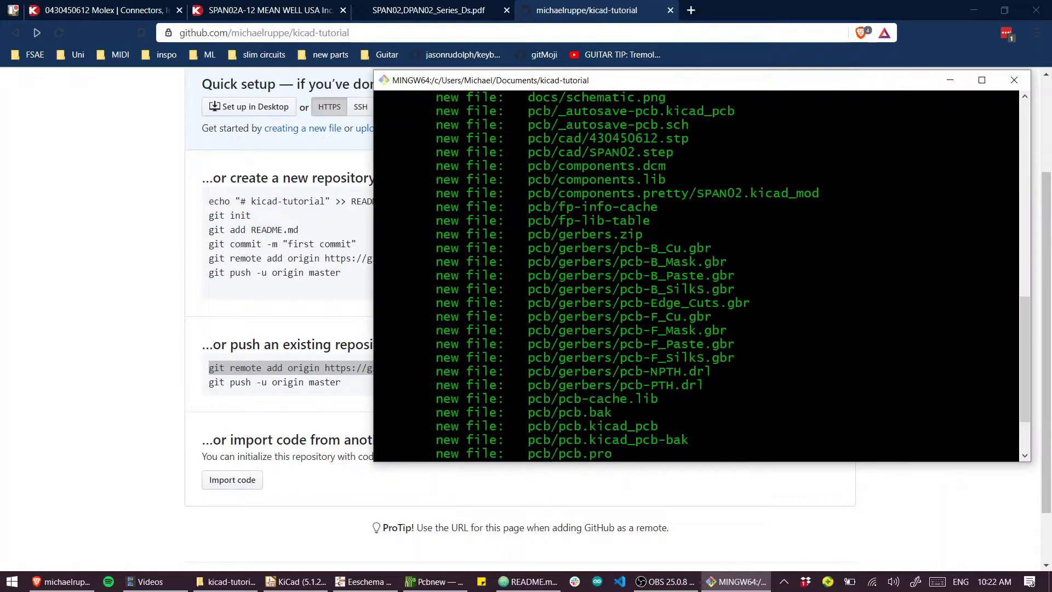
scroll(696, 274, "down", 1)
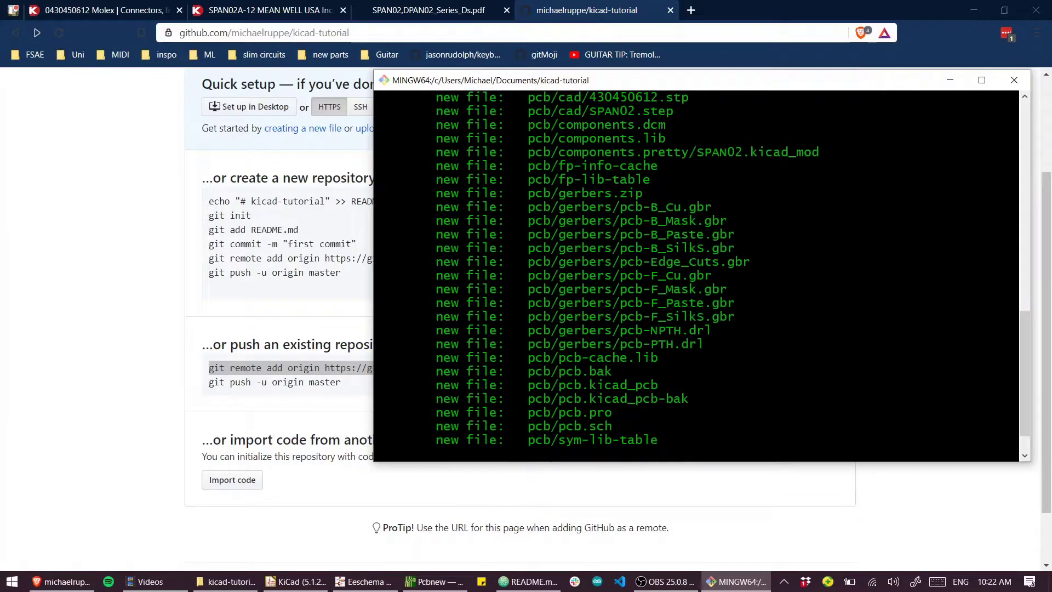
Step: Browse into kicad-tutorial's .git/info folder and open the exclude file with Atom
mouse_move(224, 584)
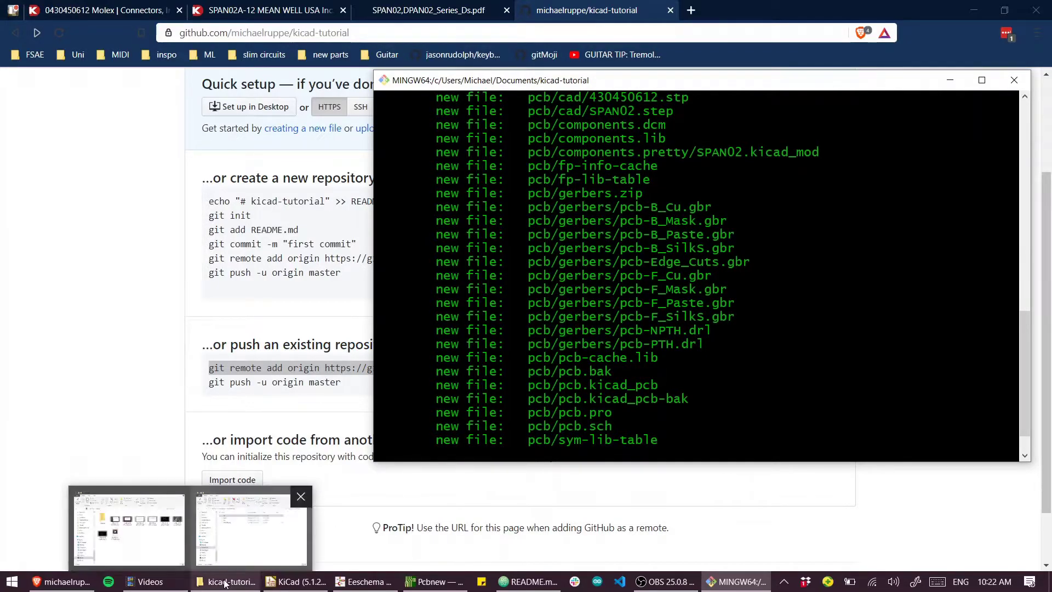
left_click(251, 529)
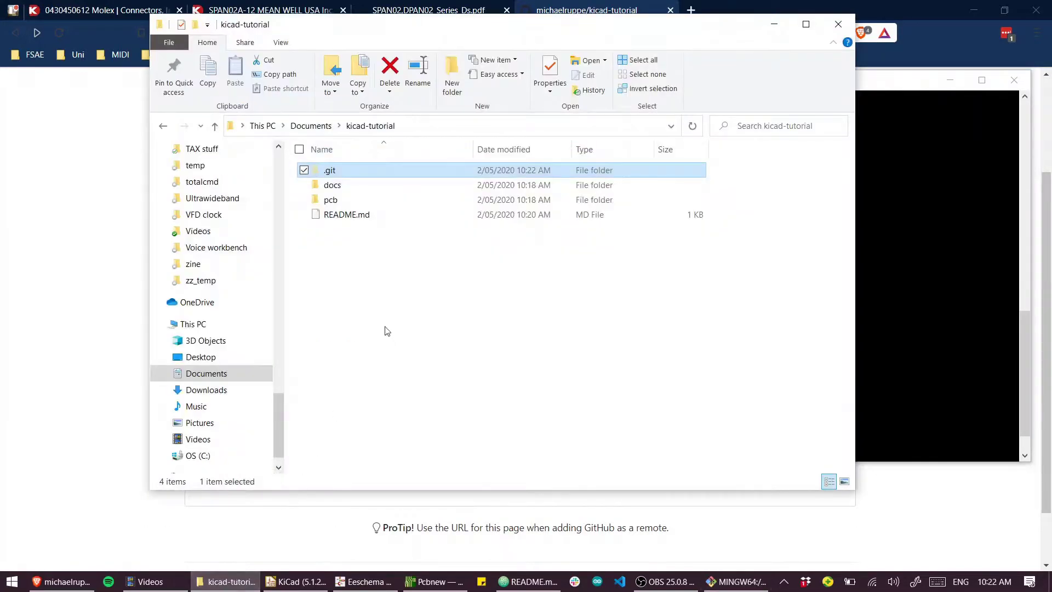
left_click(325, 174)
double_click(324, 173)
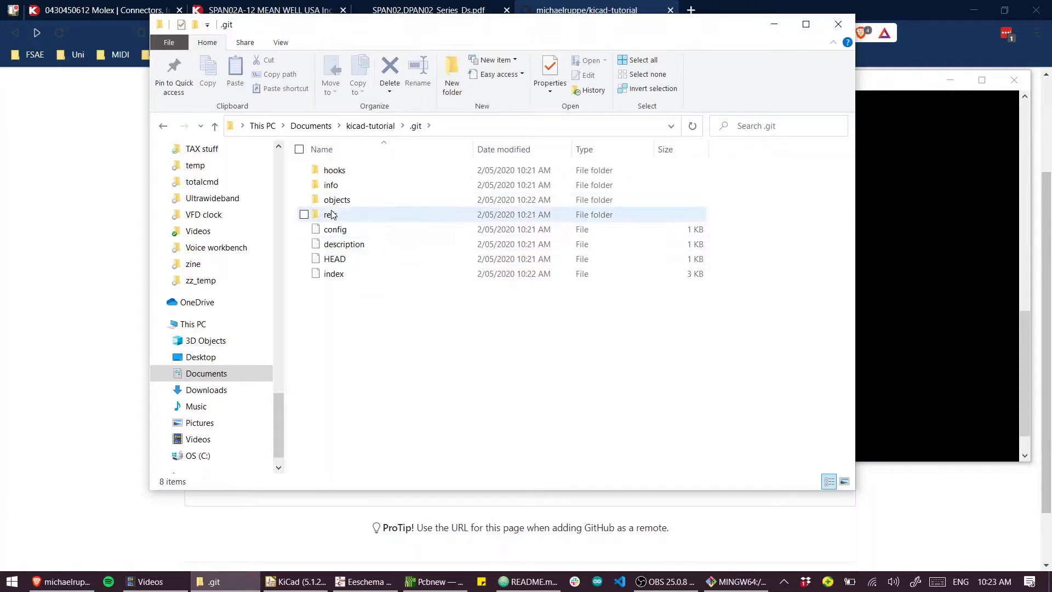
double_click(331, 185)
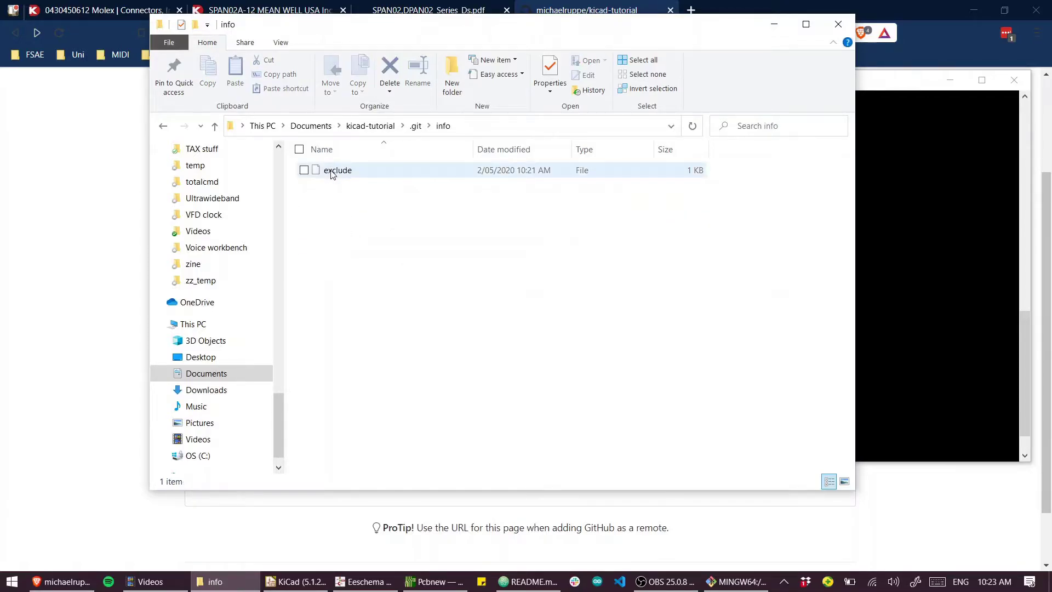
right_click(331, 173)
left_click(236, 197)
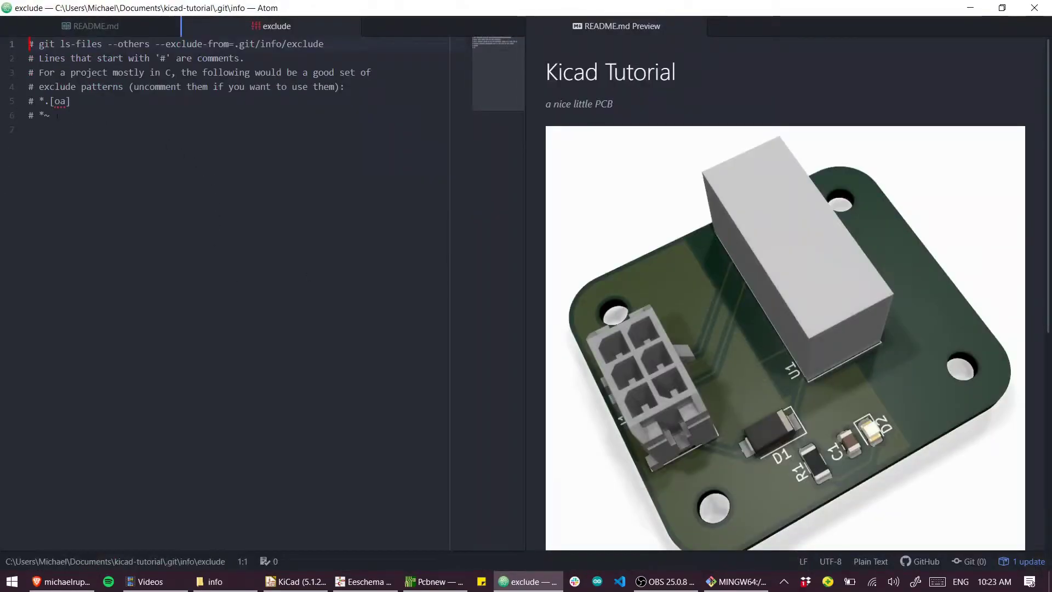
Step: Add a */gerbers/* rule below the comments in exclude, save it, and return to Git Bash
left_click(55, 115)
left_click(696, 26)
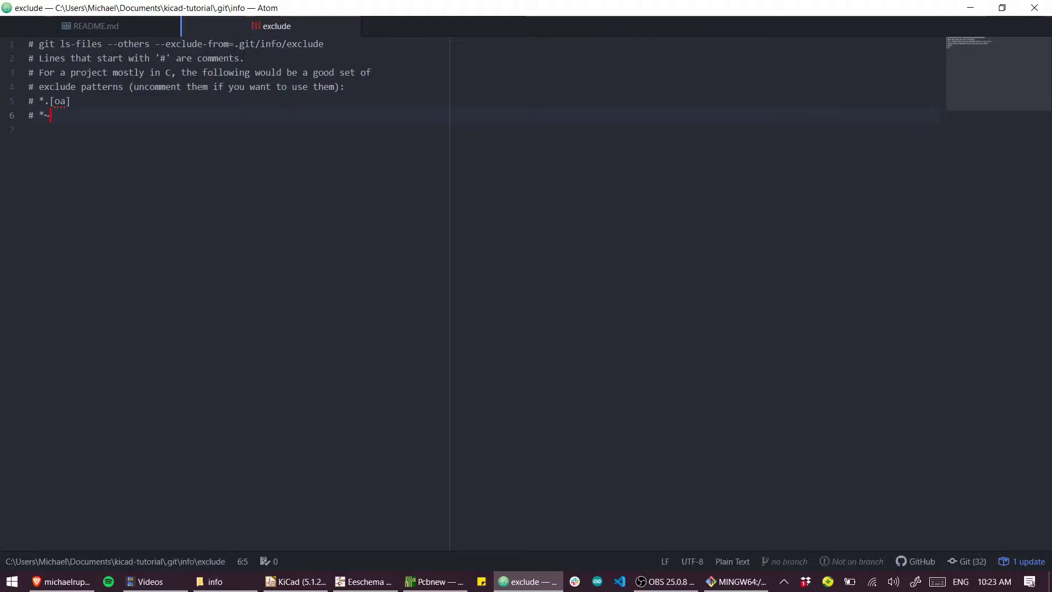
key("Return")
key("Return")
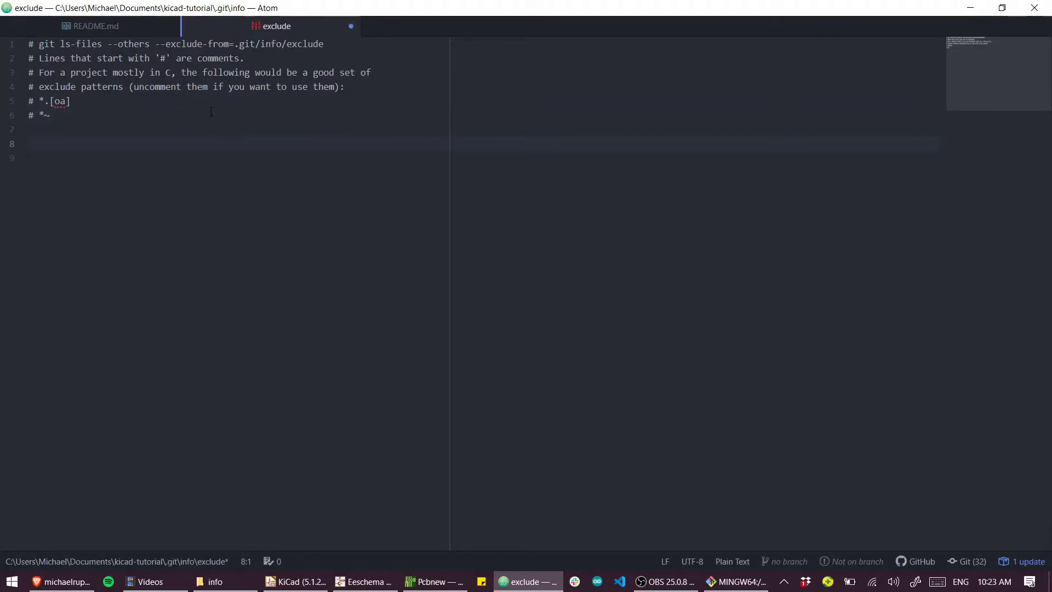
type("gerber")
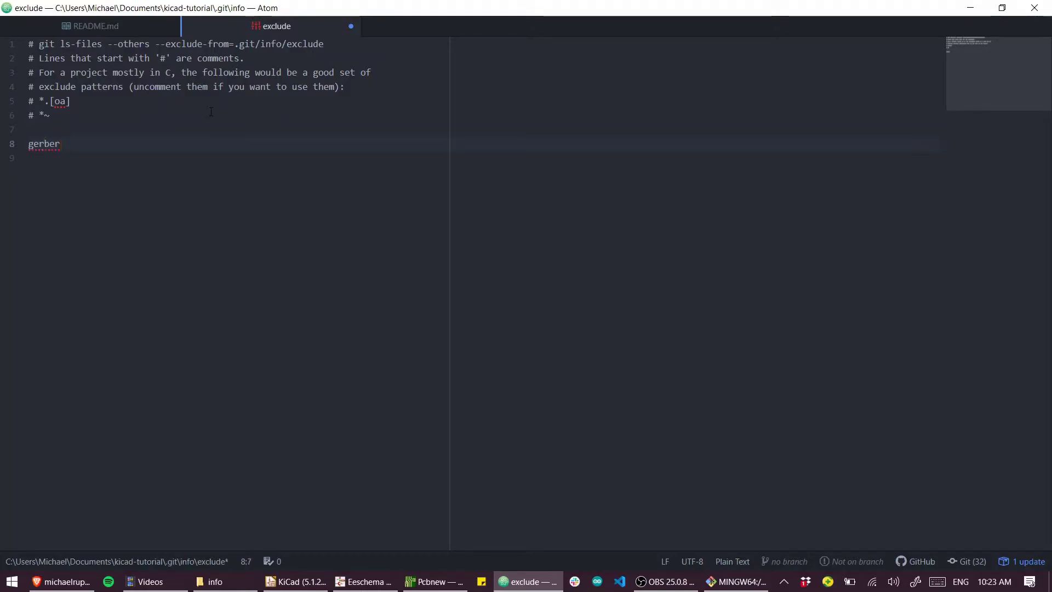
type("s/")
type("*/")
key("ctrl+s")
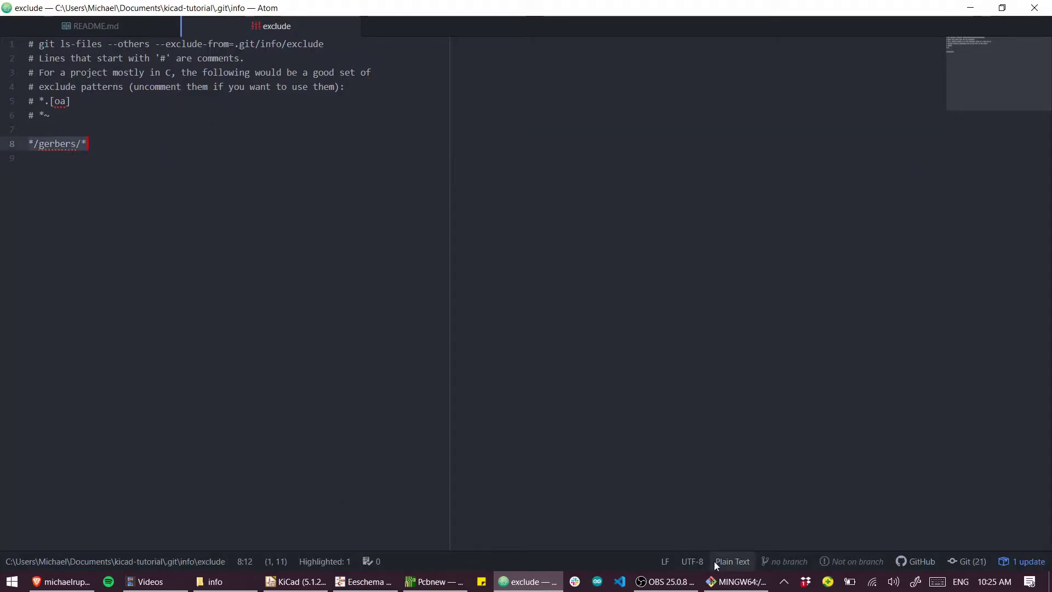
left_click(735, 582)
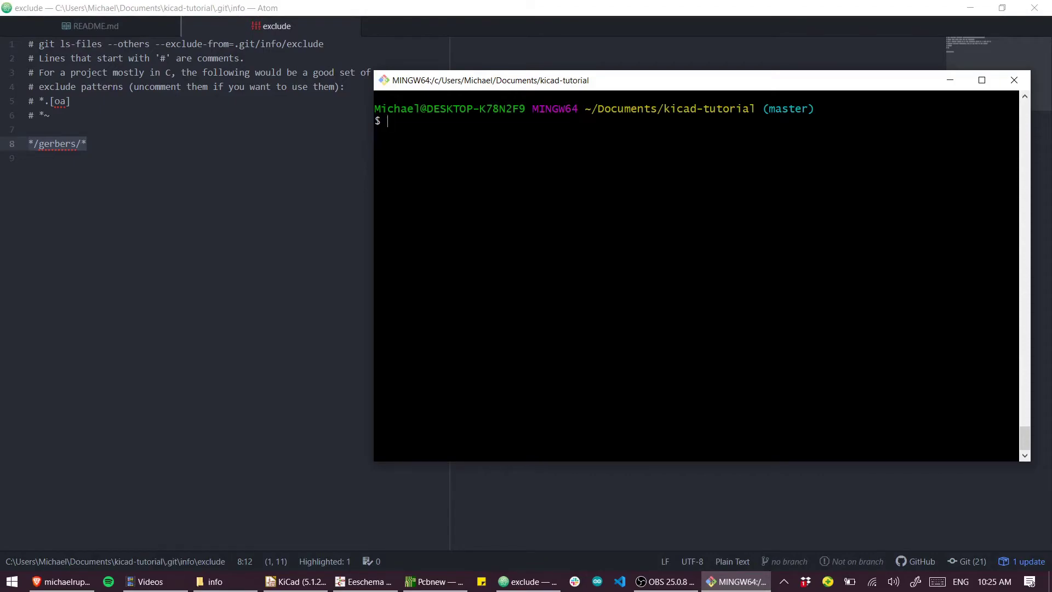
Step: Clear all files from the index with git rm -r --cached * and check git status
type("git rm -r --cached *")
key("Return")
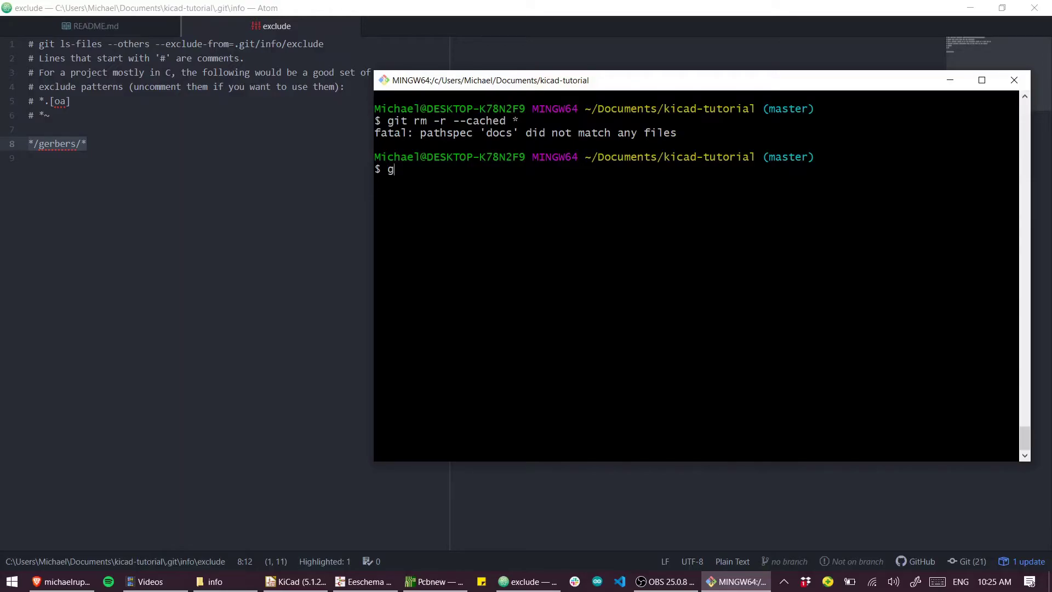
type("git status")
key("Return")
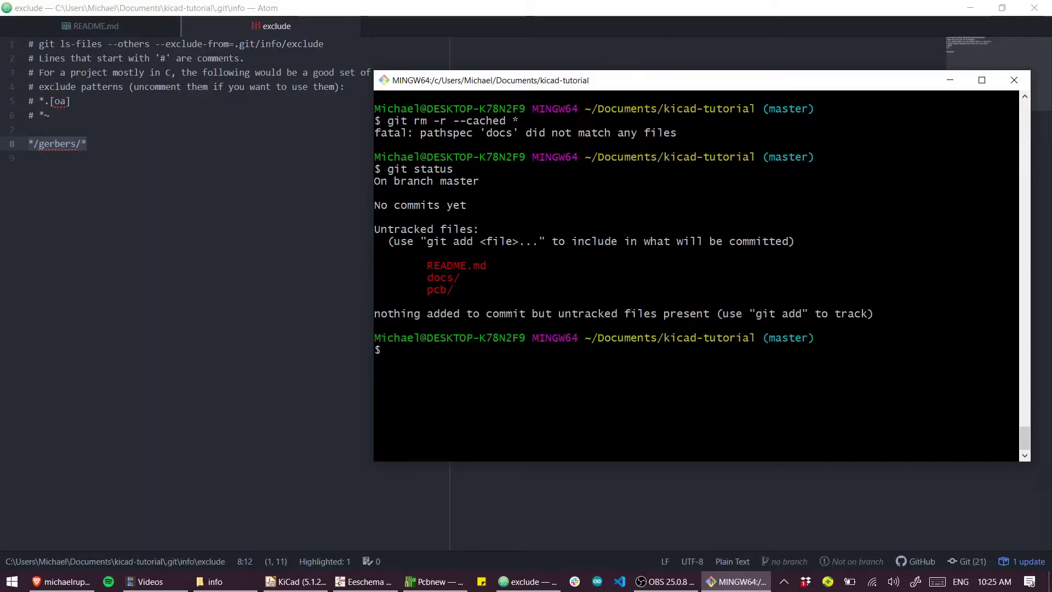
left_click_drag(548, 205, 375, 205)
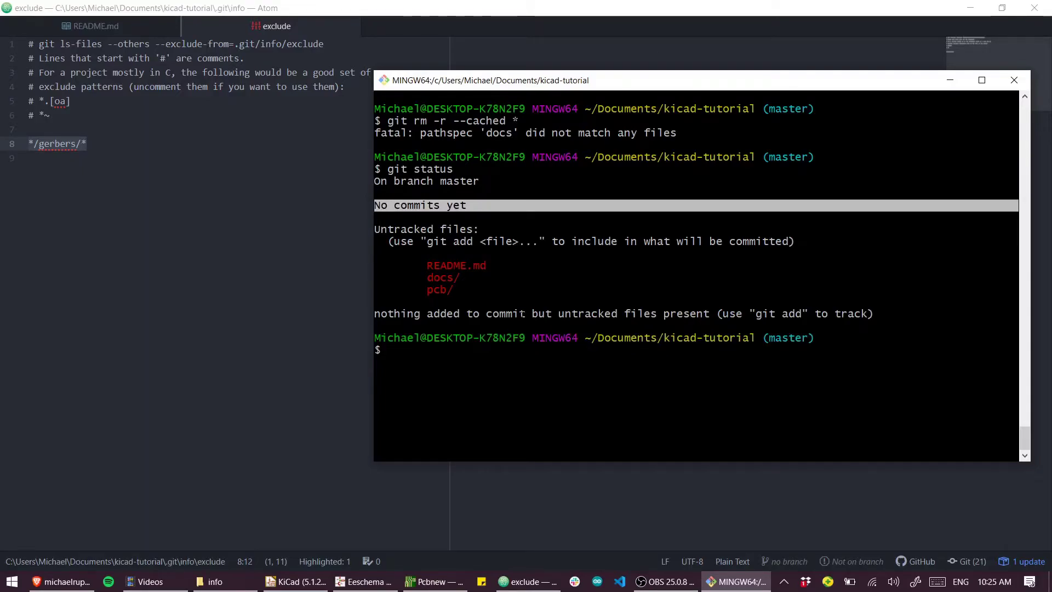
Step: Stage everything with git add -A and confirm all files, including pcb/gerbers.zip, are listed as new
type("gi")
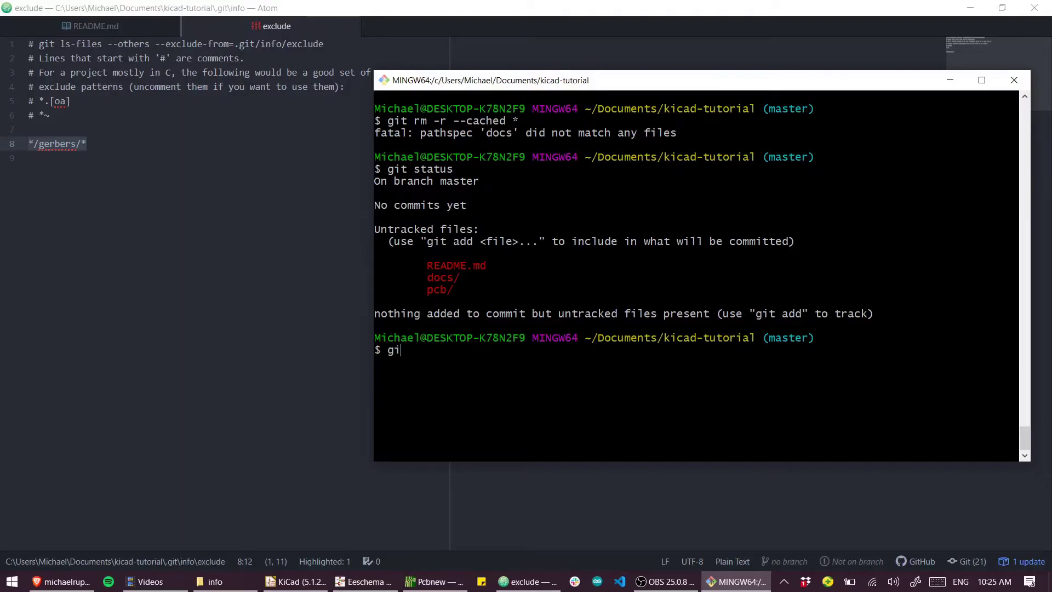
type("t add -A")
key("Return")
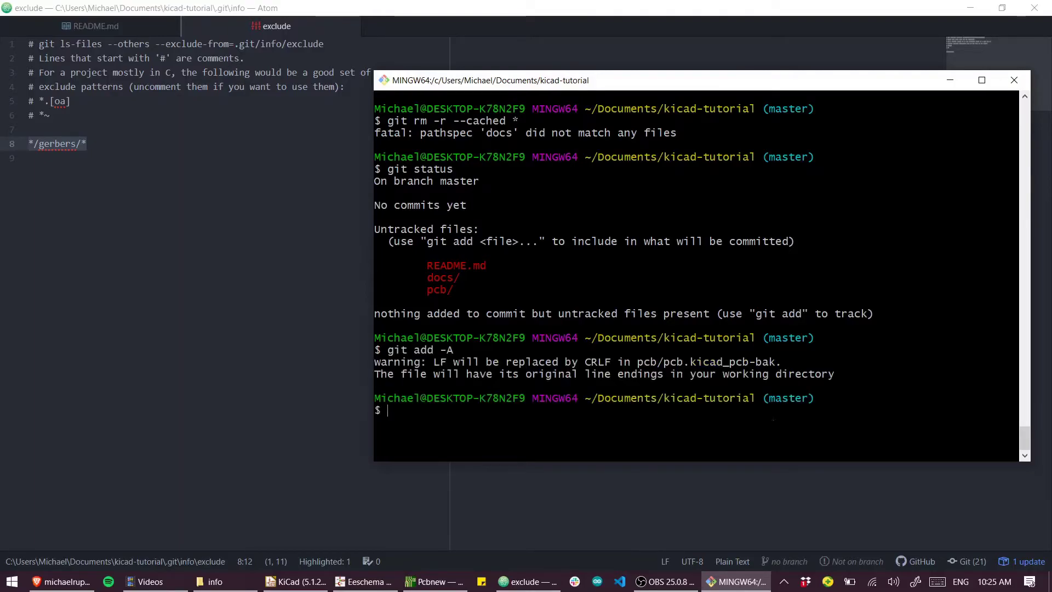
type("git status")
key("Return")
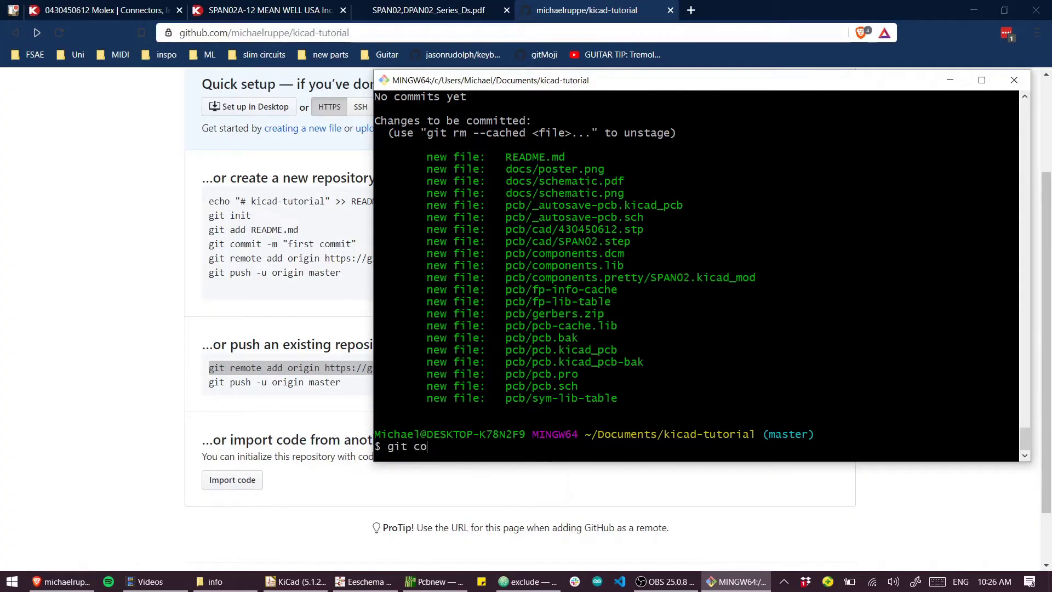
Step: Commit the staged files with message ':star: initial commit', saving and exiting nano
type("mmit")
key("Return")
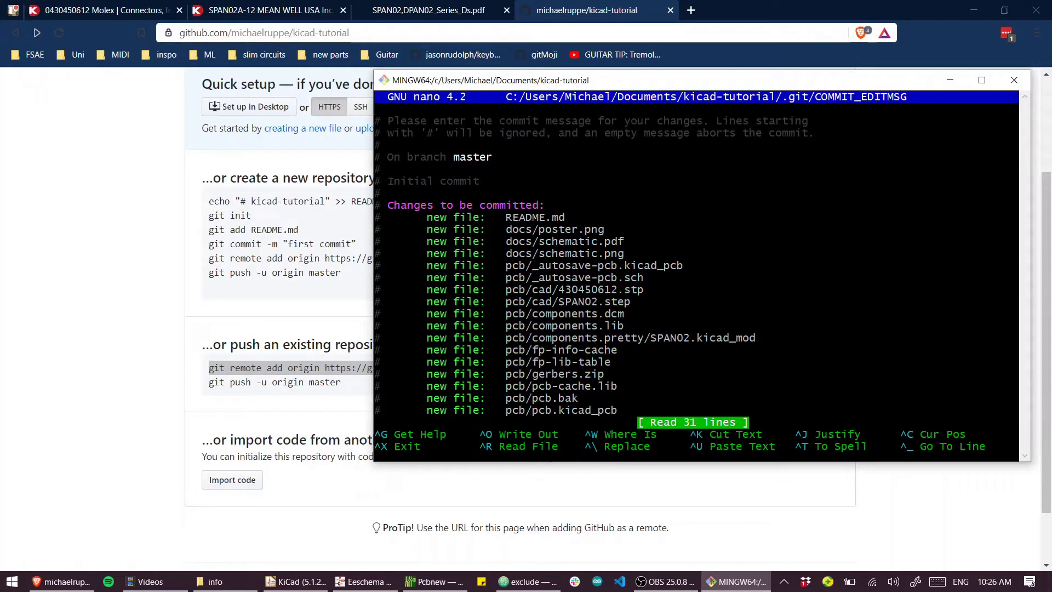
type(":star: initial commit")
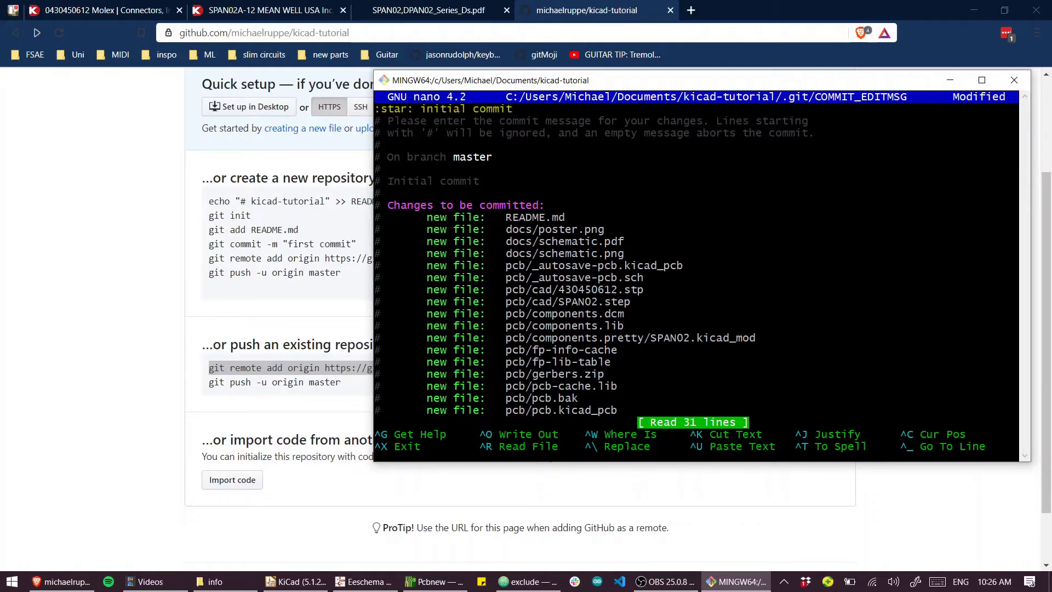
key("ctrl+x")
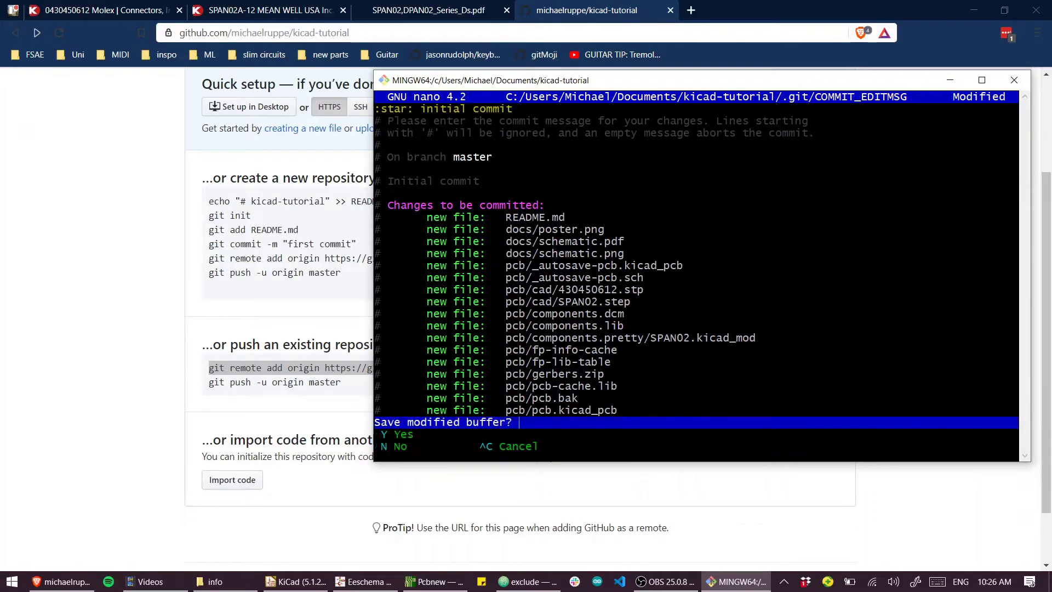
key("y")
key("Return")
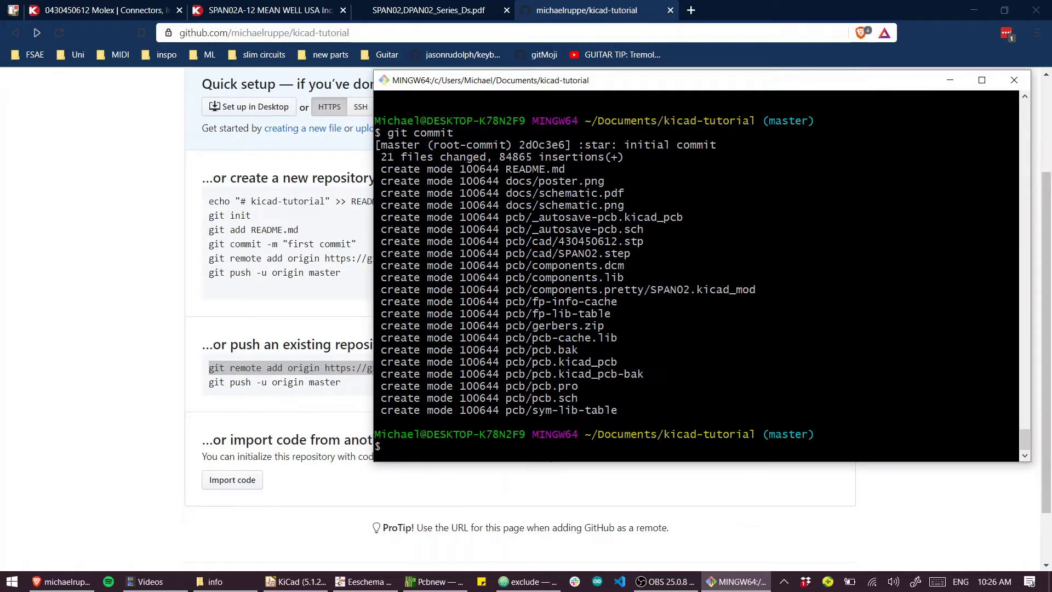
Step: Add the GitHub kicad-tutorial repo as origin and run git push -u origin master
key("shift+Insert")
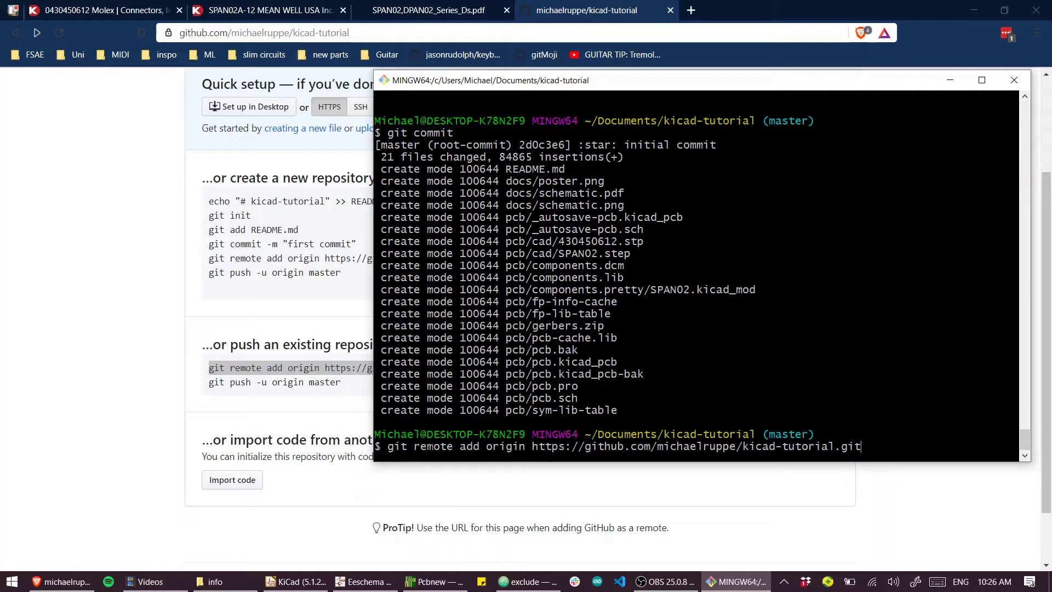
key("Return")
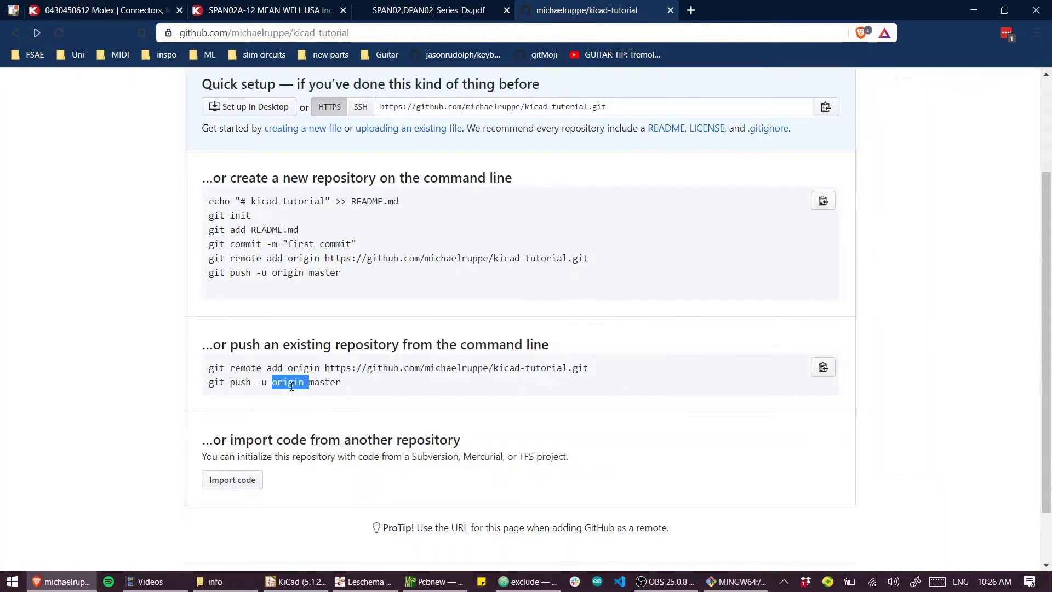
triple_click(296, 382)
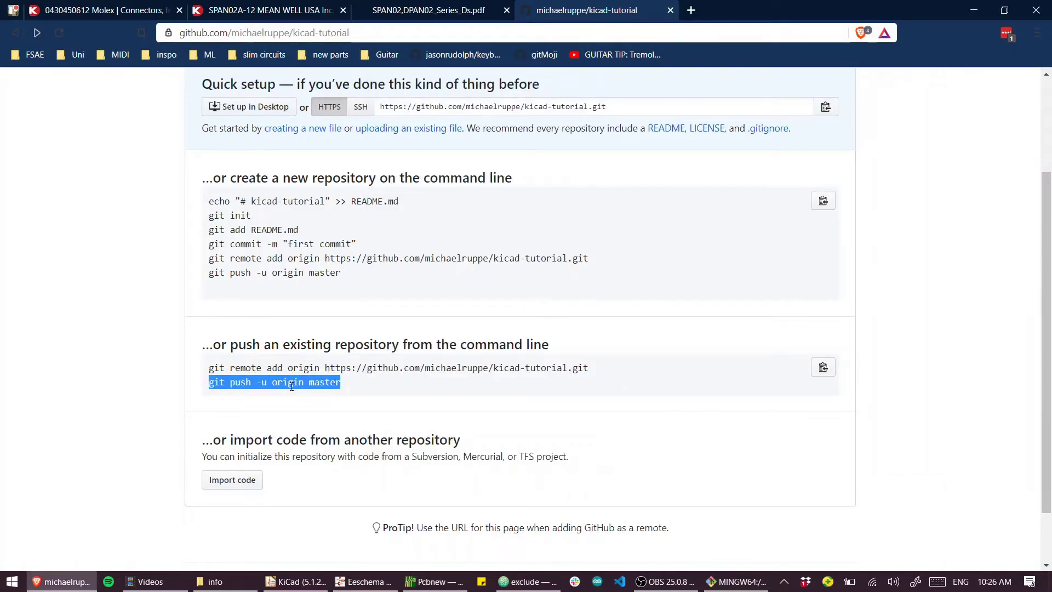
key("alt+Tab")
key("shift+Insert")
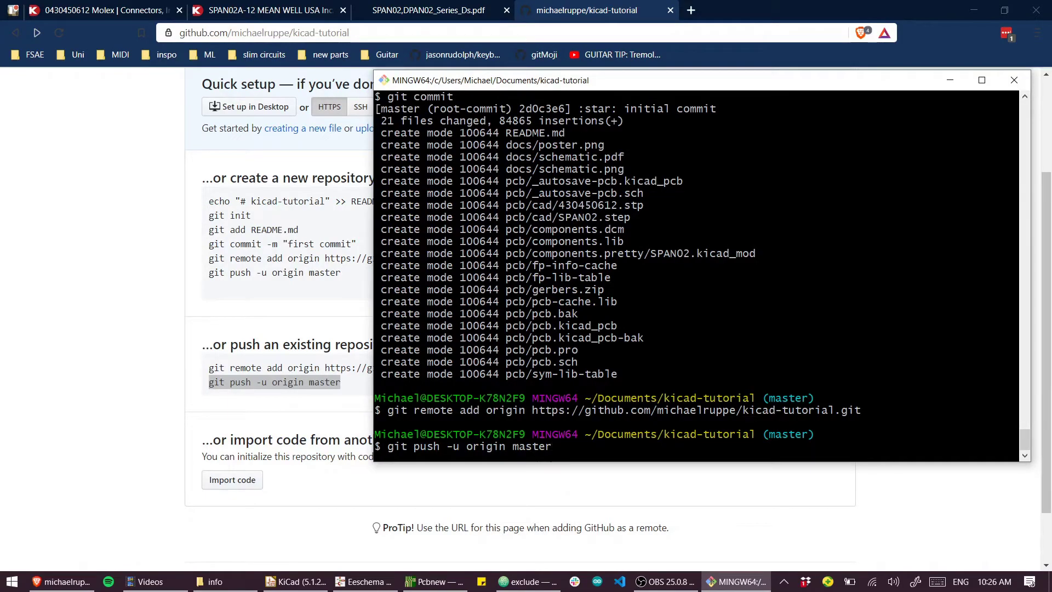
key("Return")
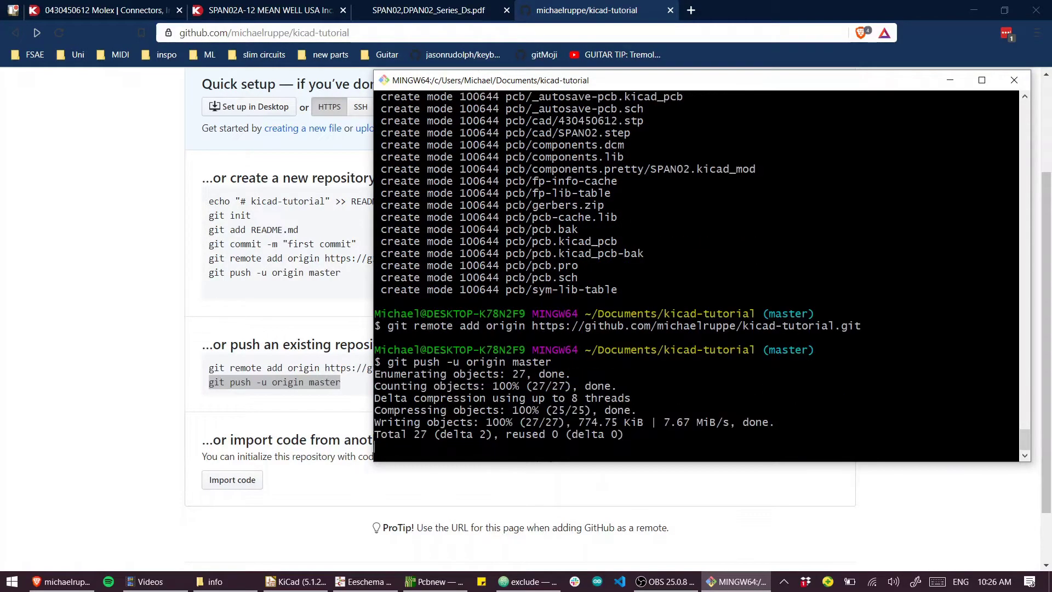
left_click(104, 372)
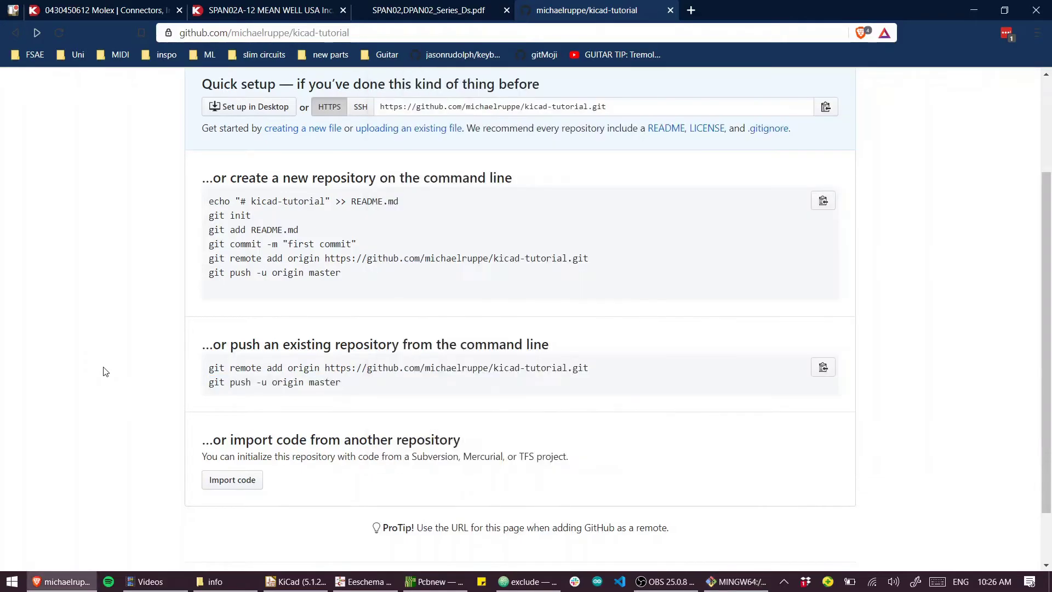
left_click(734, 585)
left_click(86, 424)
scroll(135, 430, "up", 3)
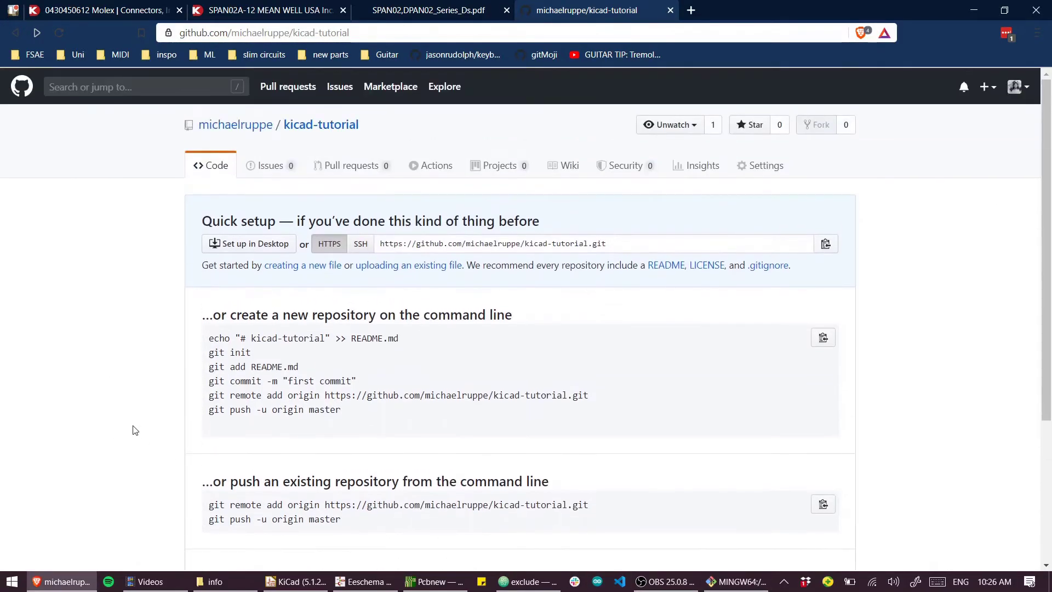
key("F5")
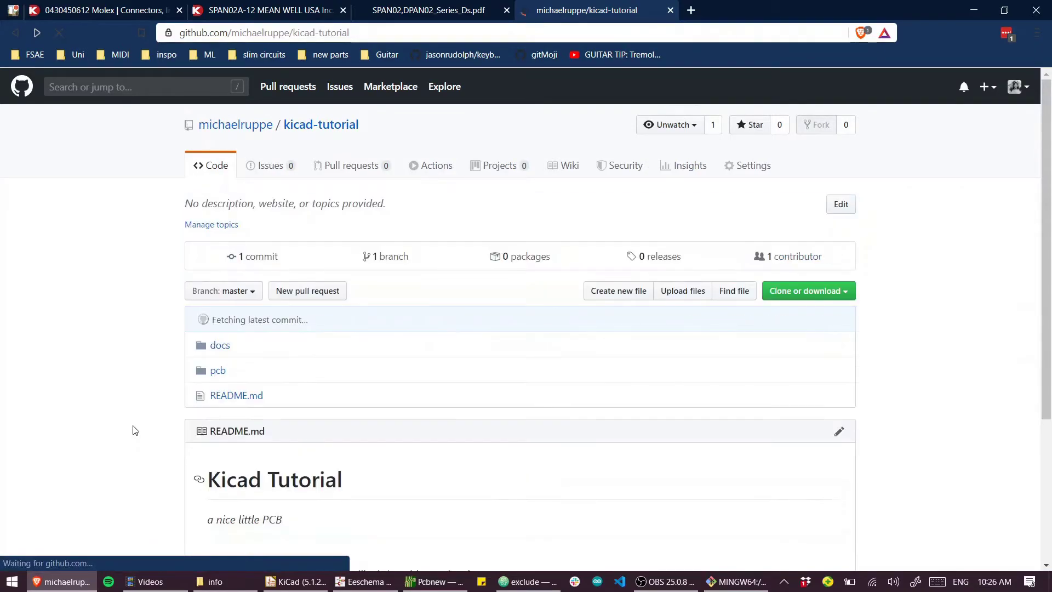
scroll(125, 381, "down", 1)
scroll(125, 378, "down", 5)
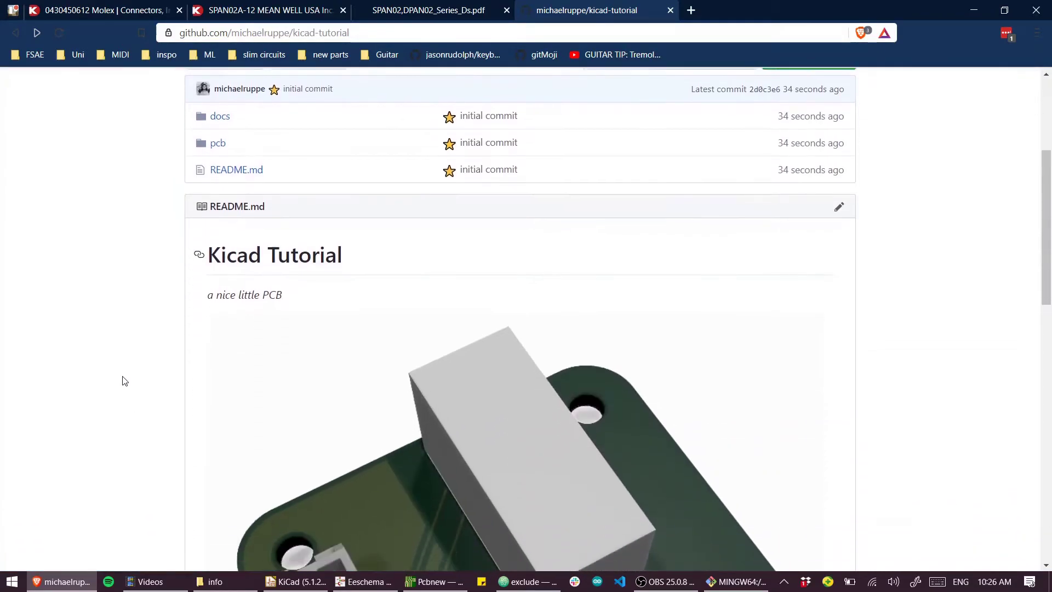
scroll(126, 373, "down", 5)
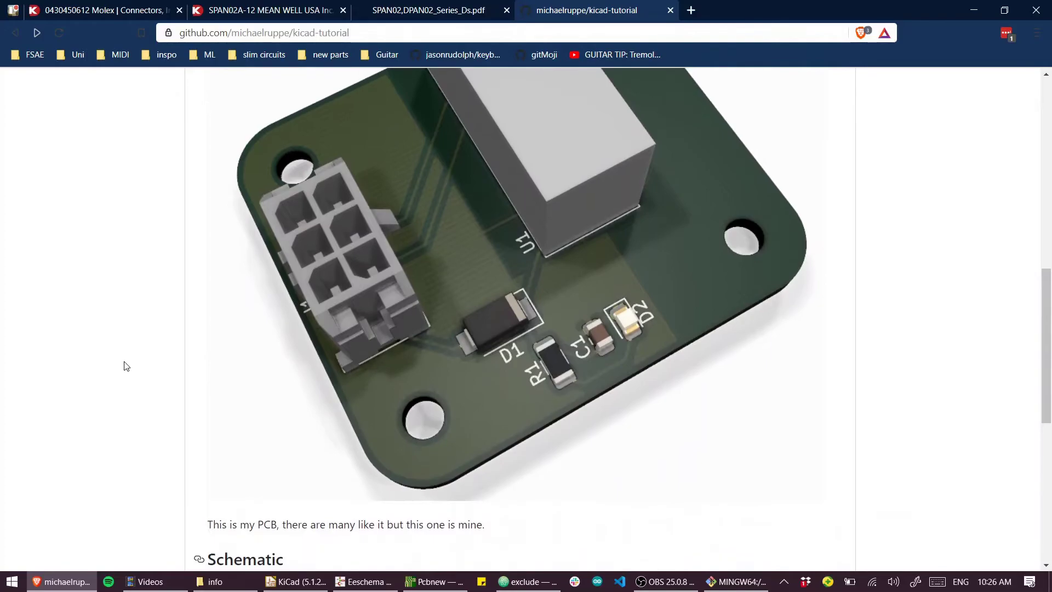
scroll(126, 366, "down", 3)
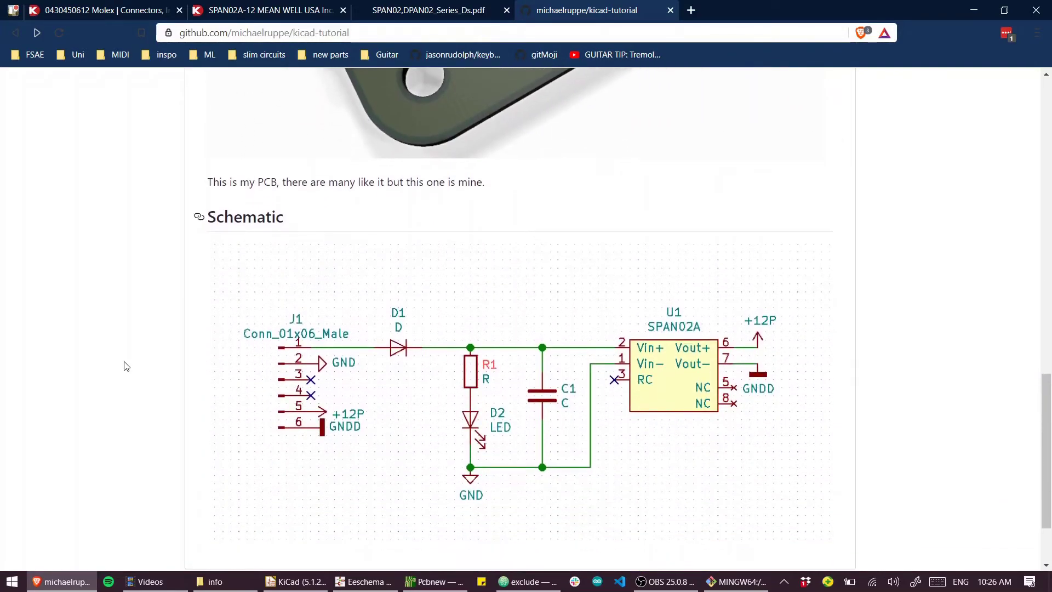
scroll(278, 318, "up", 7)
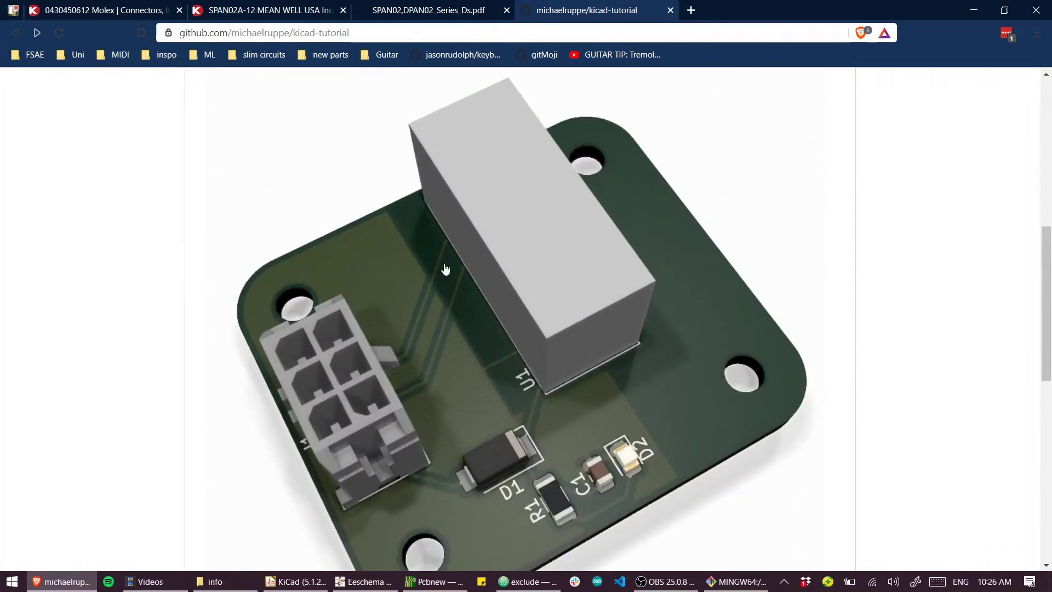
scroll(445, 268, "down", 8)
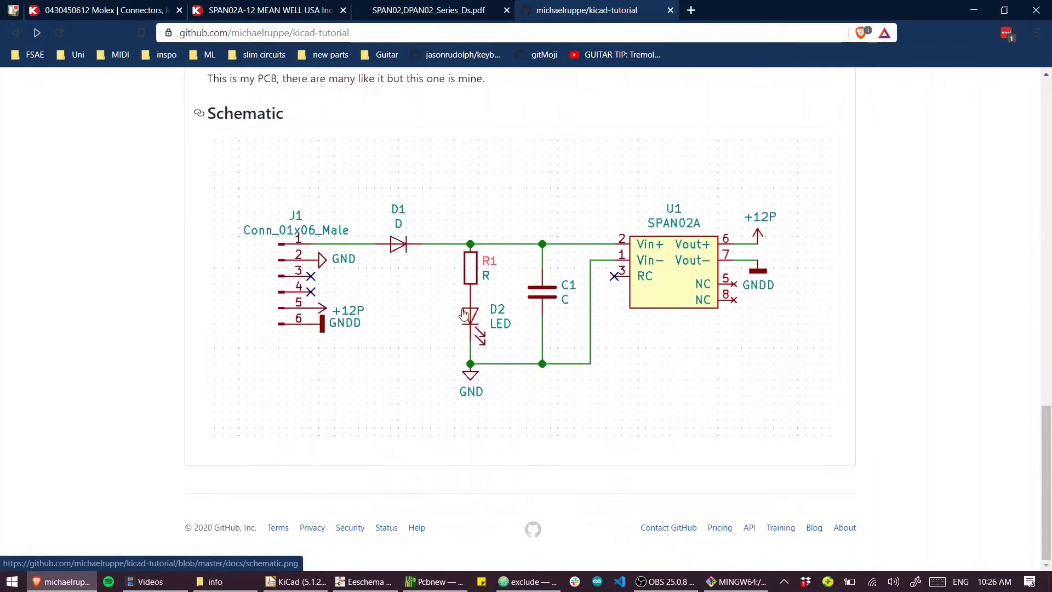
scroll(371, 363, "up", 12)
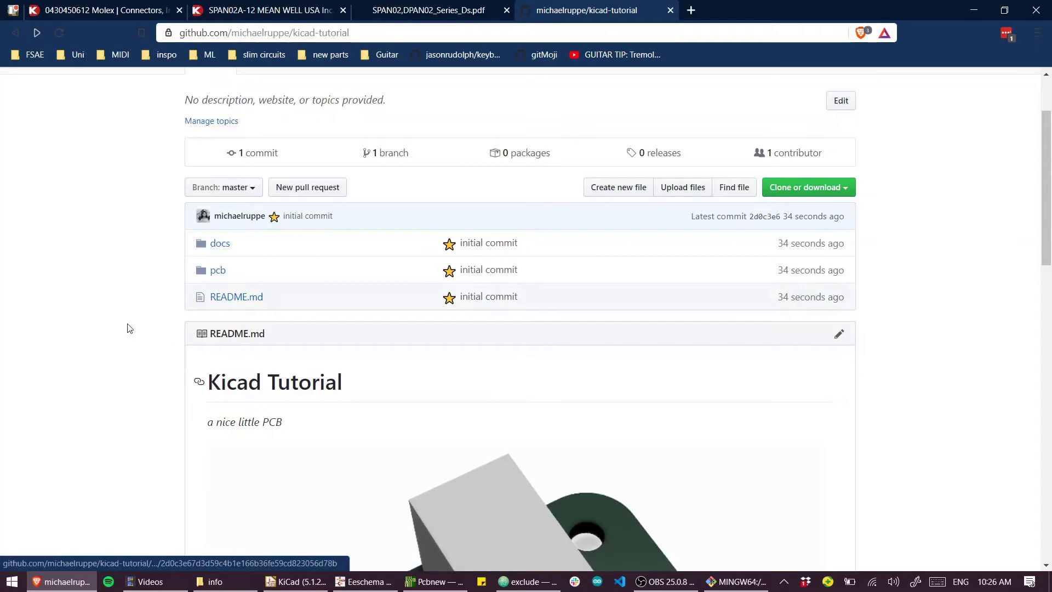
key("ctrl+minus")
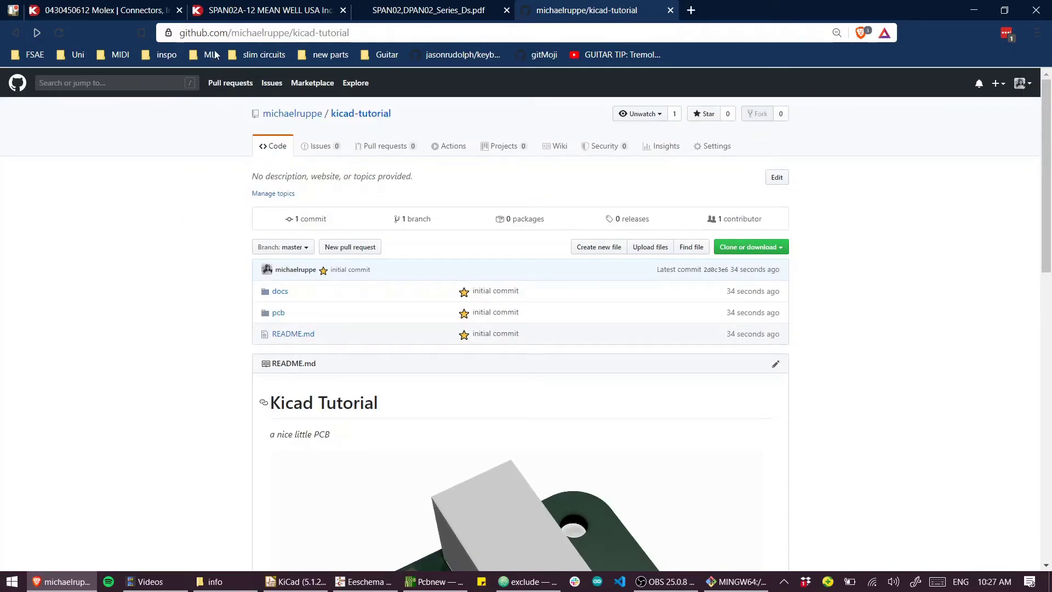
left_click(222, 33)
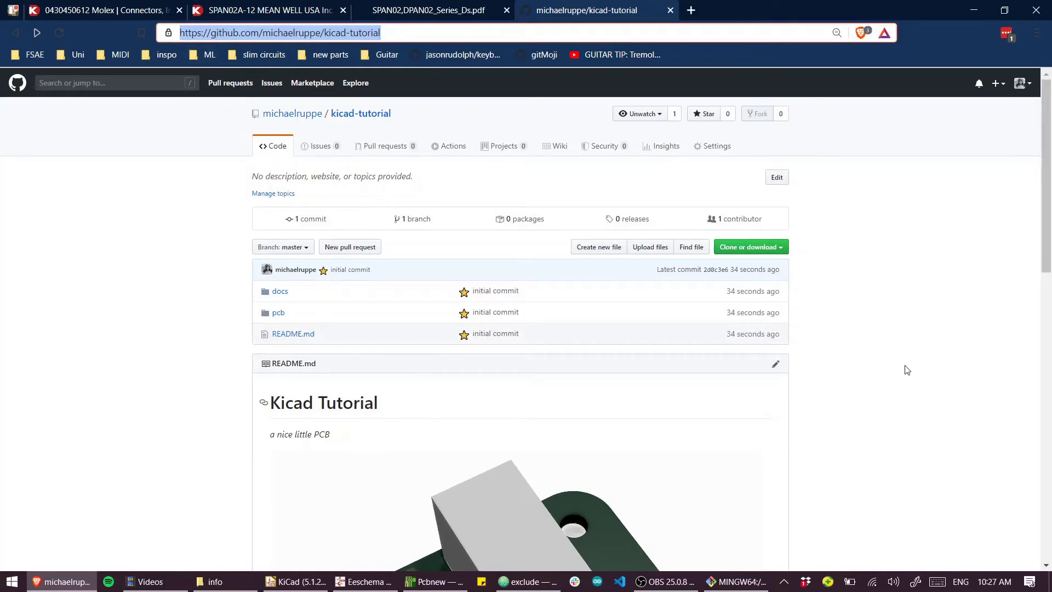
scroll(907, 370, "down", 3)
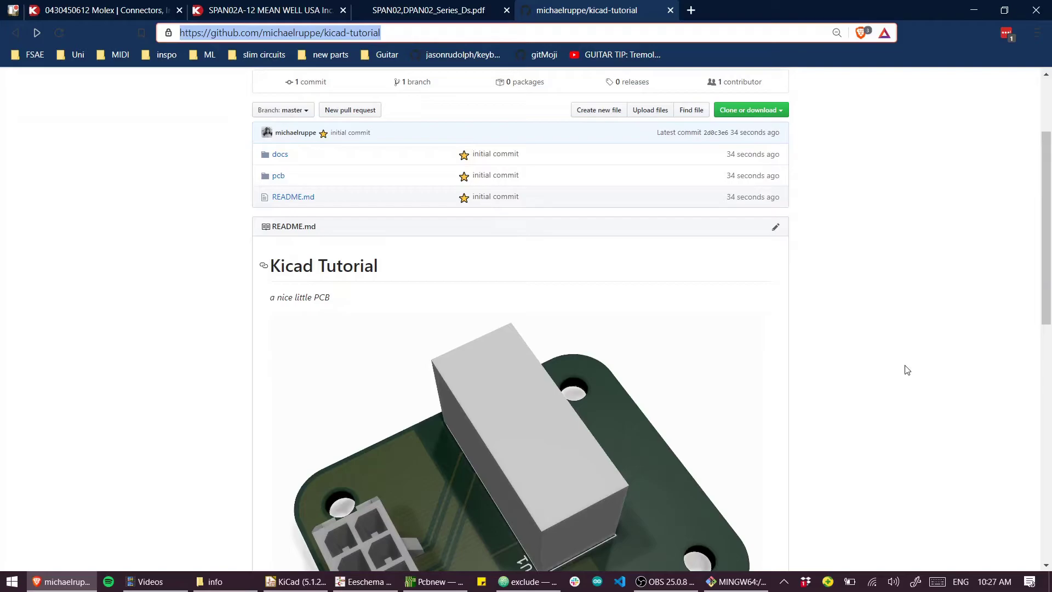
scroll(907, 369, "up", 3)
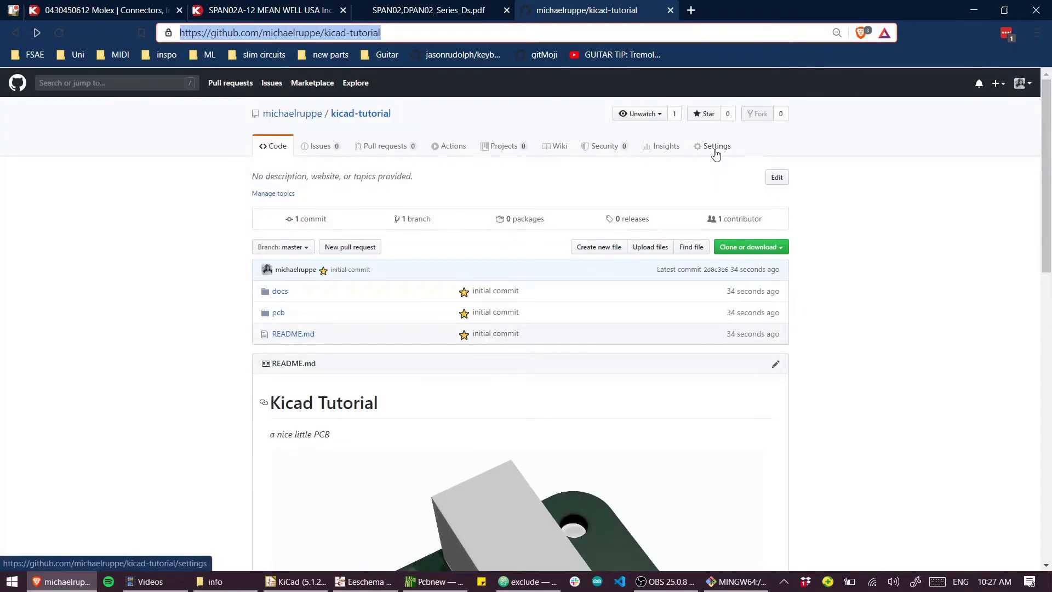
Step: In the repository Settings, set the GitHub Pages source to the master branch
left_click(715, 153)
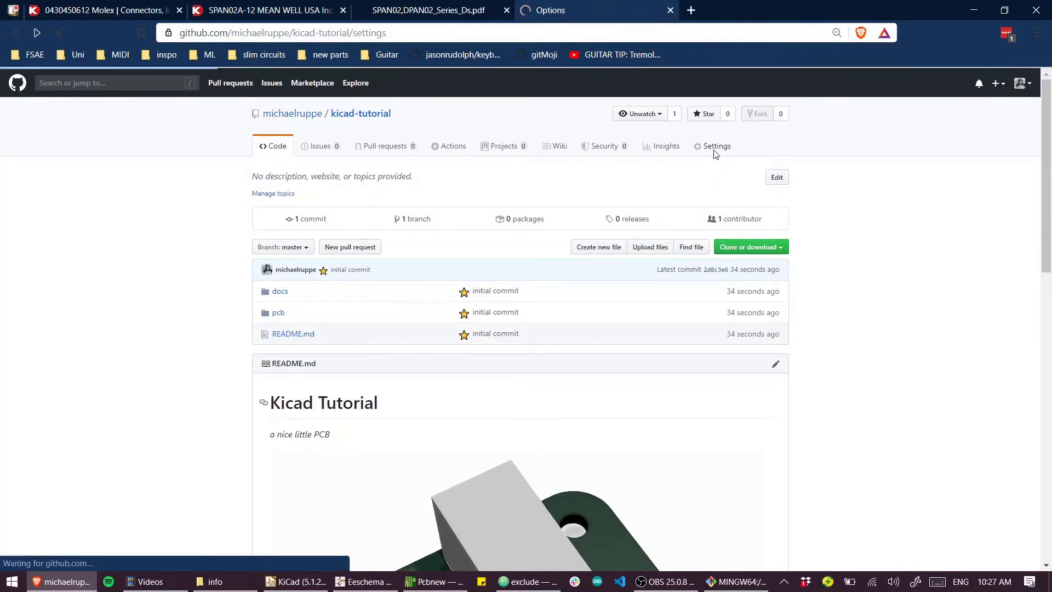
scroll(411, 363, "down", 5)
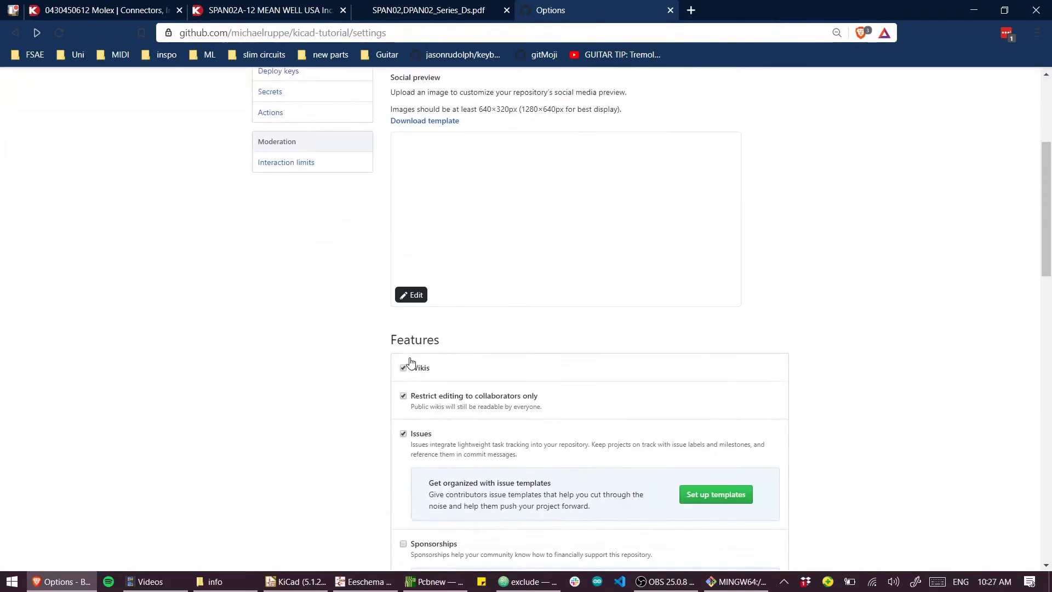
scroll(377, 379, "down", 15)
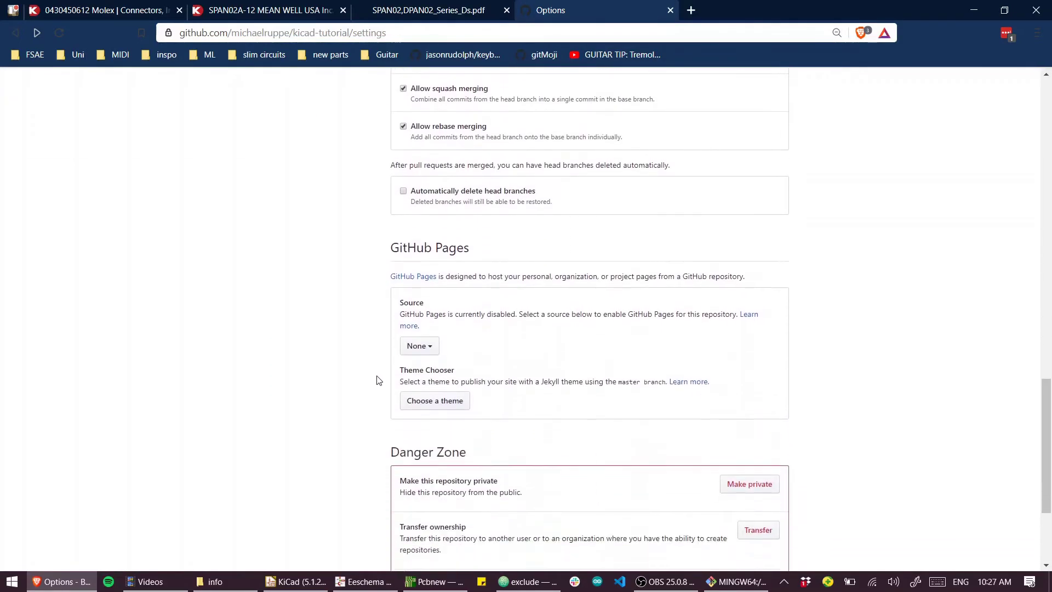
scroll(377, 379, "down", 1)
left_click_drag(389, 207, 474, 208)
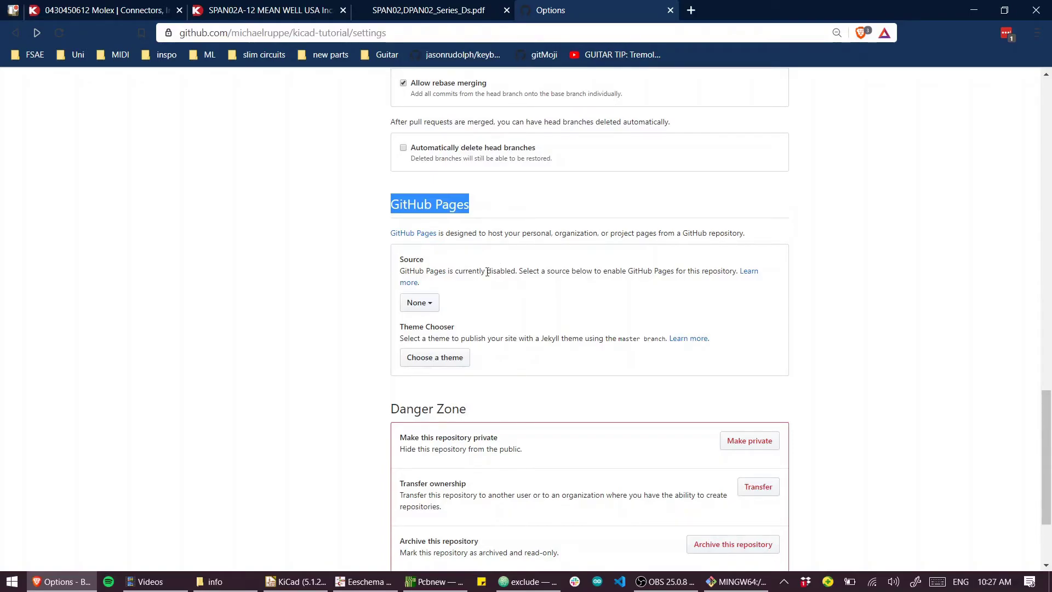
left_click(416, 306)
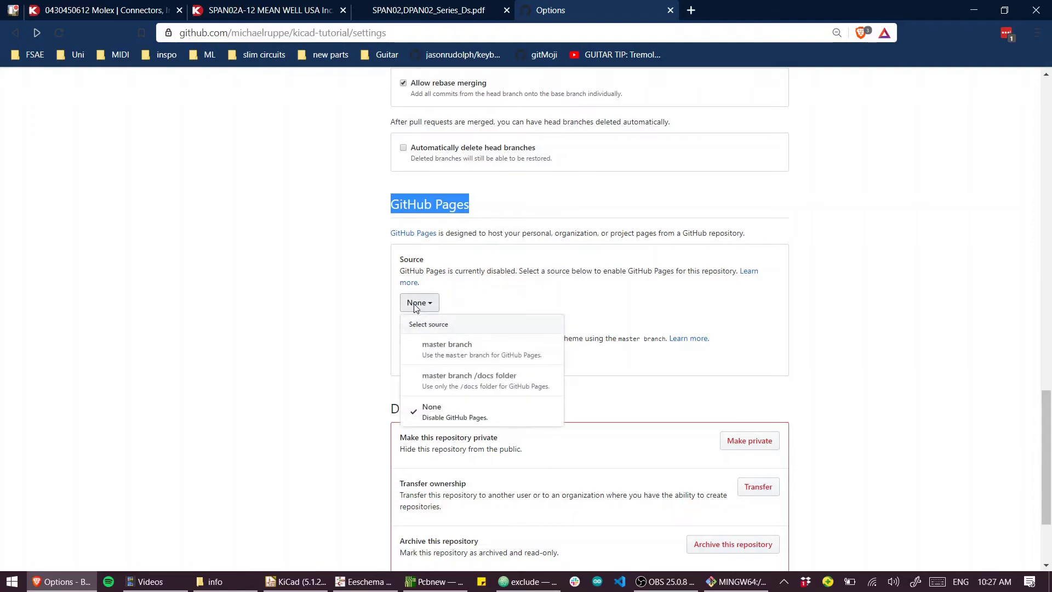
left_click(443, 350)
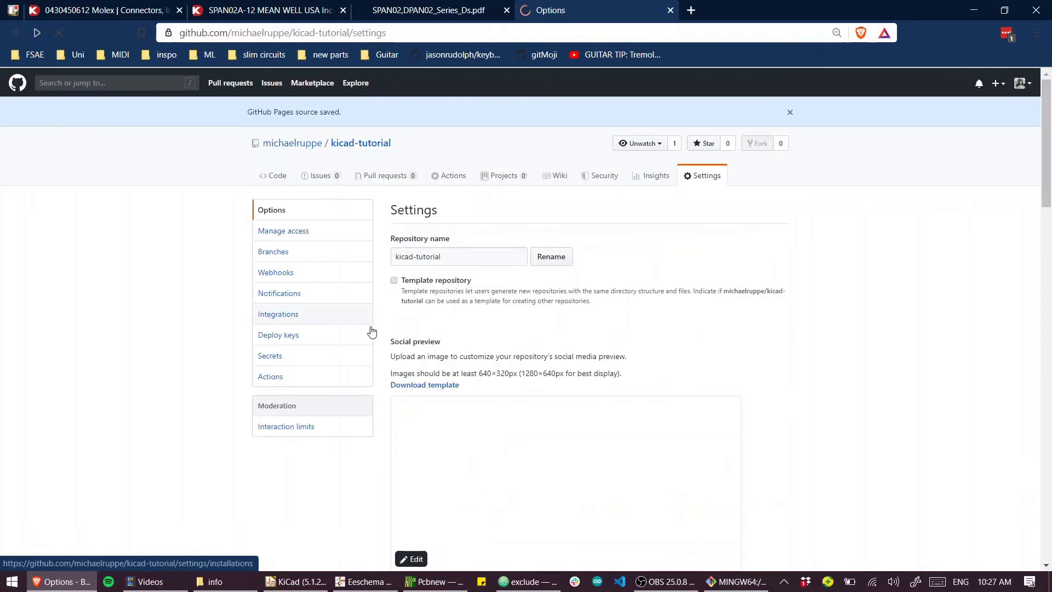
scroll(389, 331, "down", 10)
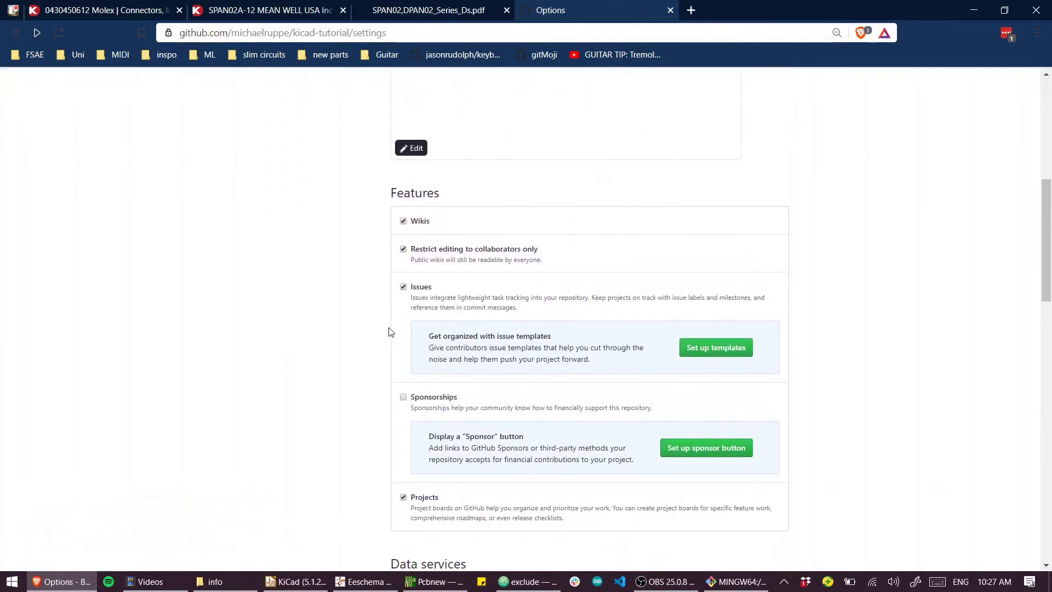
scroll(389, 331, "down", 5)
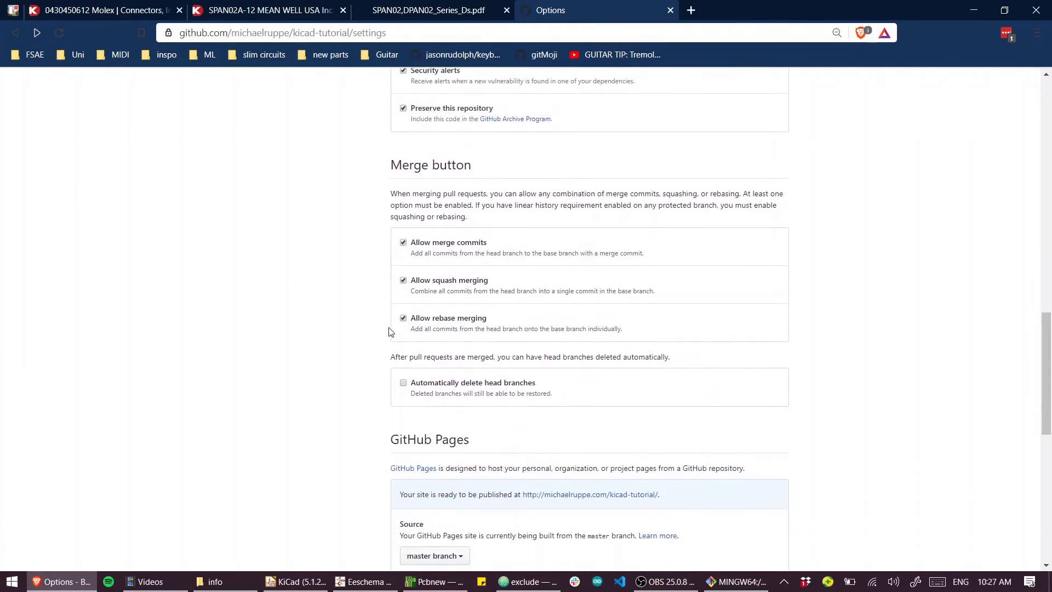
scroll(389, 331, "down", 3)
scroll(389, 331, "down", 1)
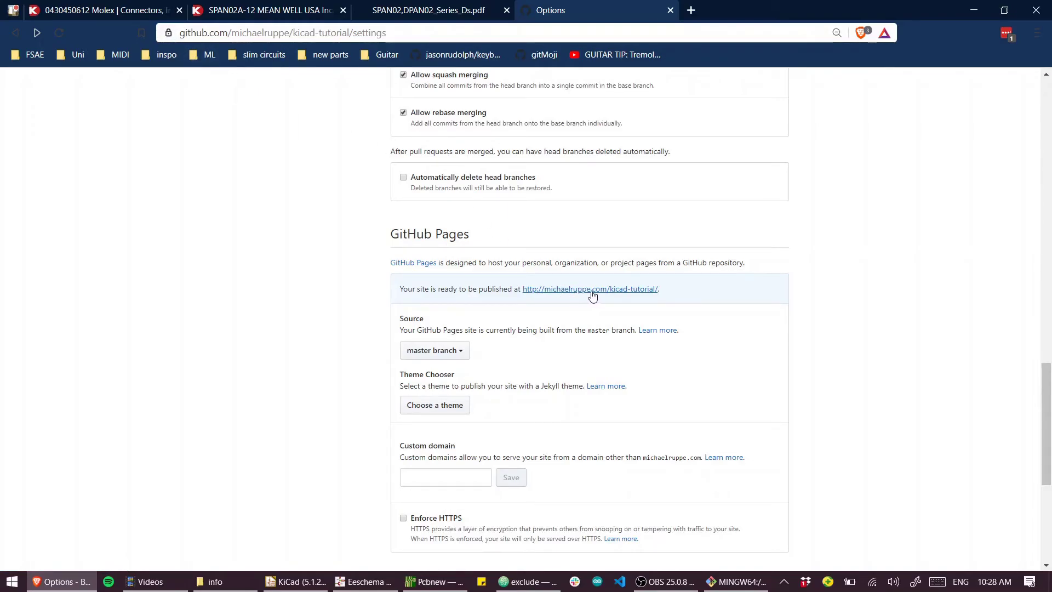
scroll(579, 297, "up", 2, "ctrl")
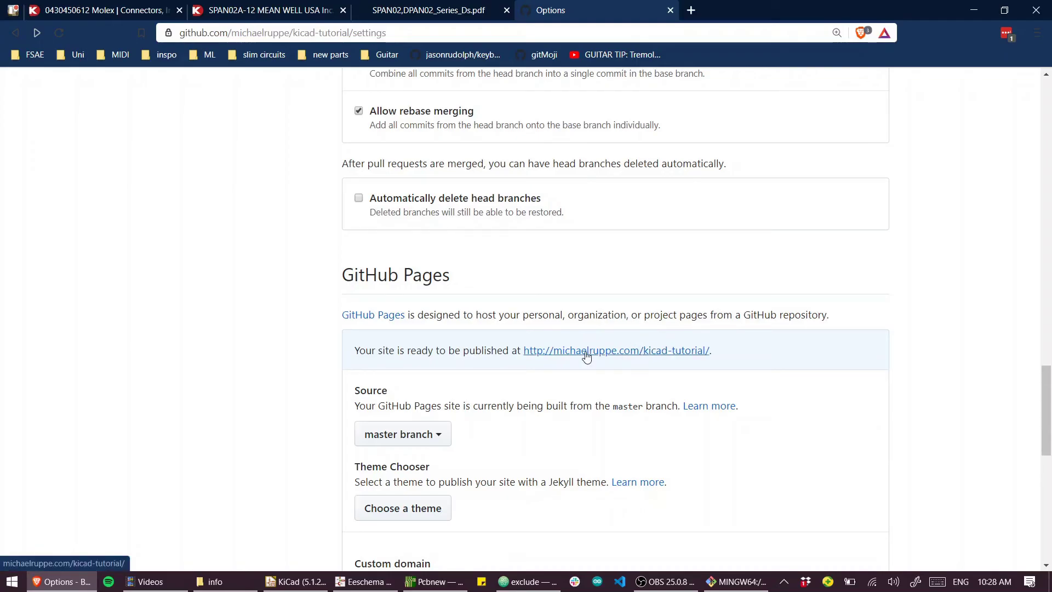
Step: Open the published kicad-tutorial Pages site in a new tab and select its address
left_click(604, 355)
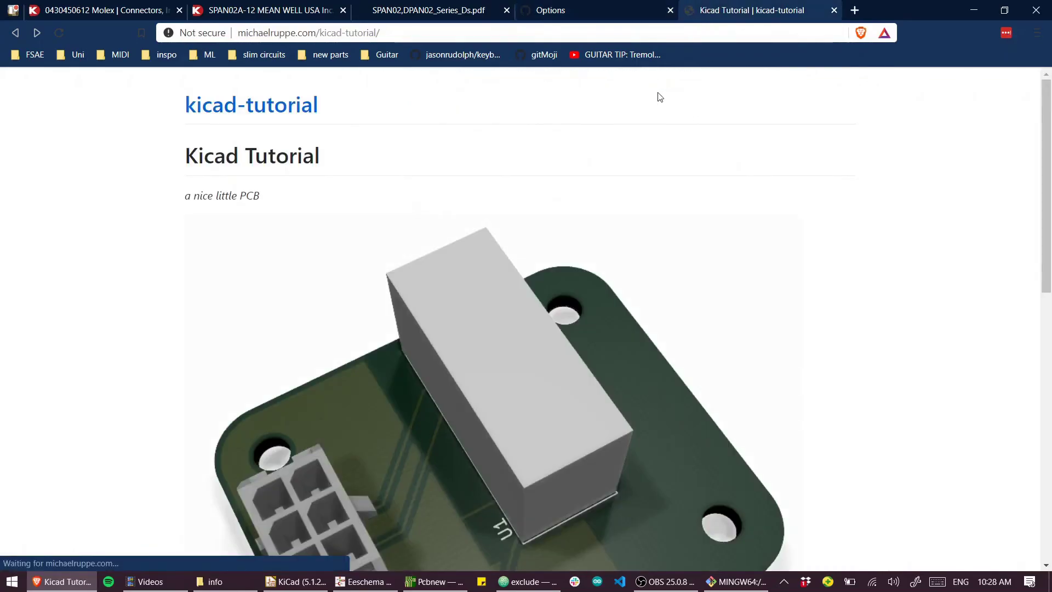
scroll(594, 246, "down", 12)
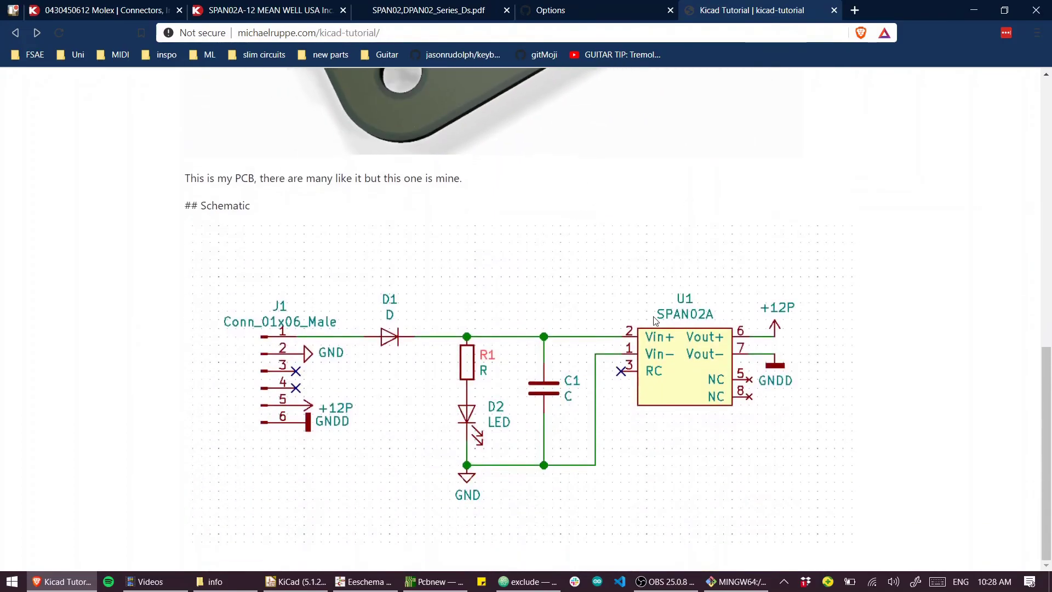
scroll(594, 246, "up", 10)
scroll(655, 317, "up", 1)
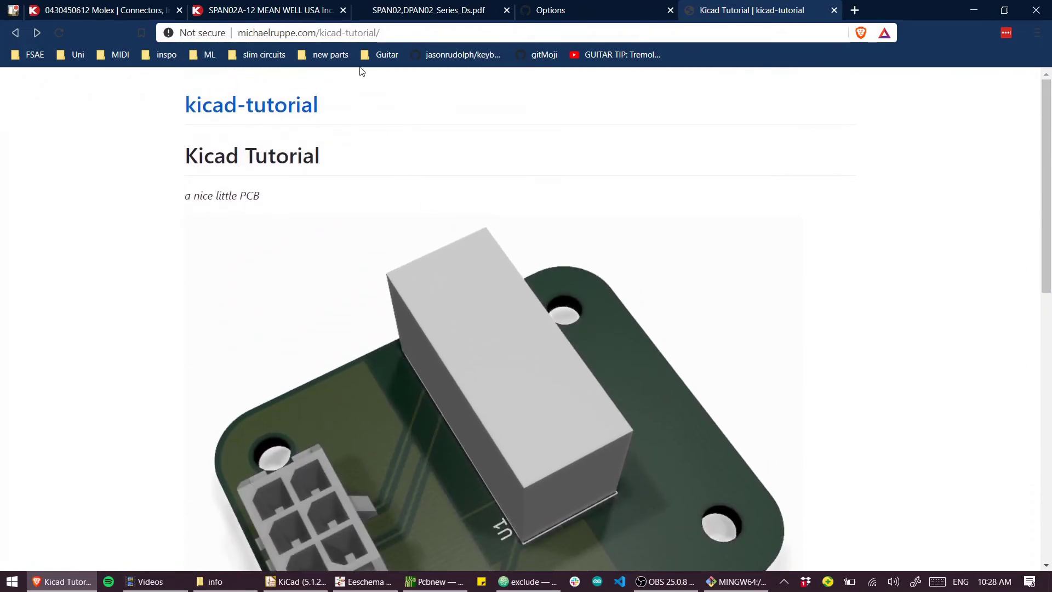
left_click_drag(396, 30, 225, 33)
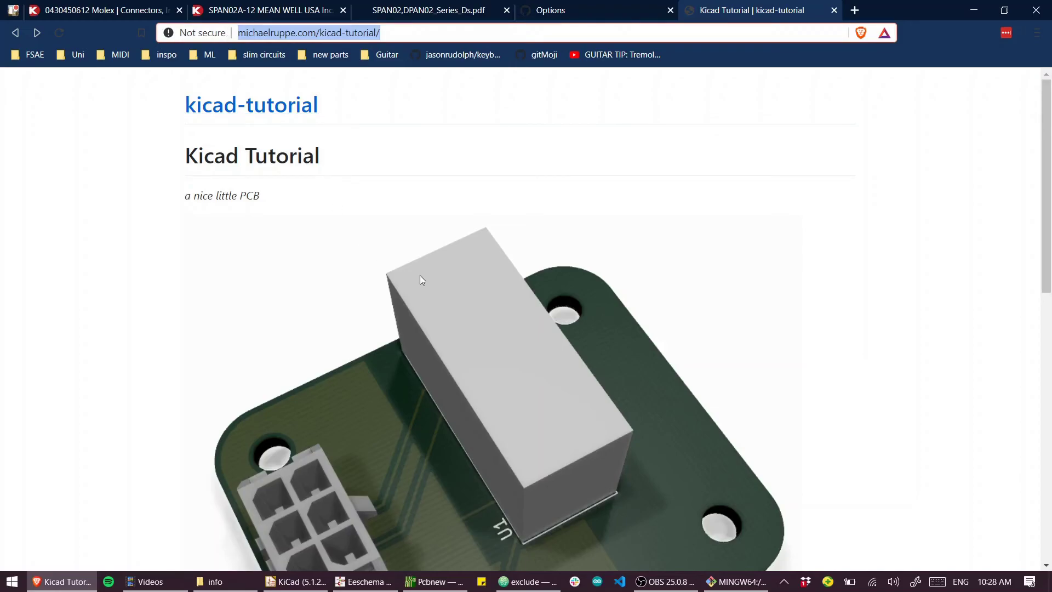
scroll(707, 336, "down", 10)
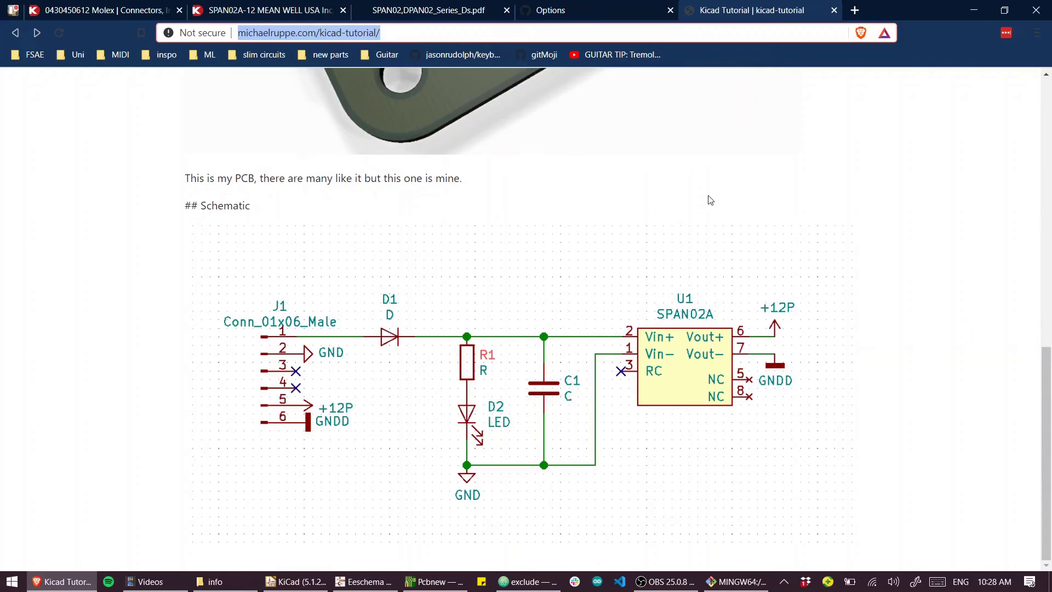
scroll(675, 295, "up", 10)
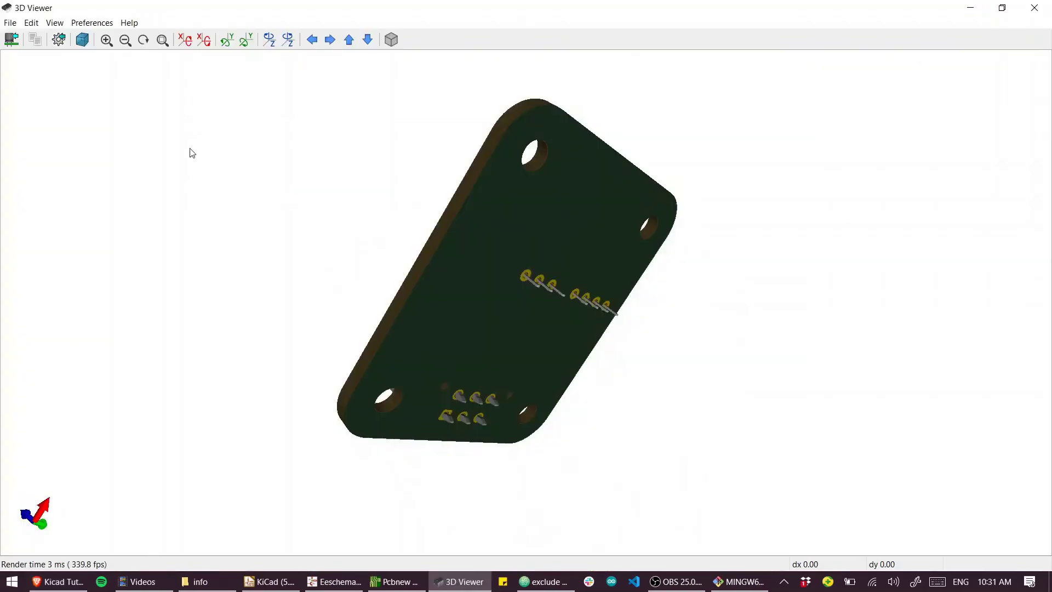
Step: Rotate the 3D board to an angled top view showing J1, U1, D1, R1, C1 and D2
mouse_move(192, 153)
left_mouse_down()
mouse_move(855, 371)
mouse_move(723, 269)
mouse_move(847, 183)
mouse_move(468, 279)
mouse_move(658, 291)
mouse_move(458, 314)
mouse_move(300, 287)
mouse_move(523, 344)
mouse_move(501, 366)
mouse_move(574, 371)
mouse_move(486, 330)
mouse_move(475, 284)
left_mouse_up()
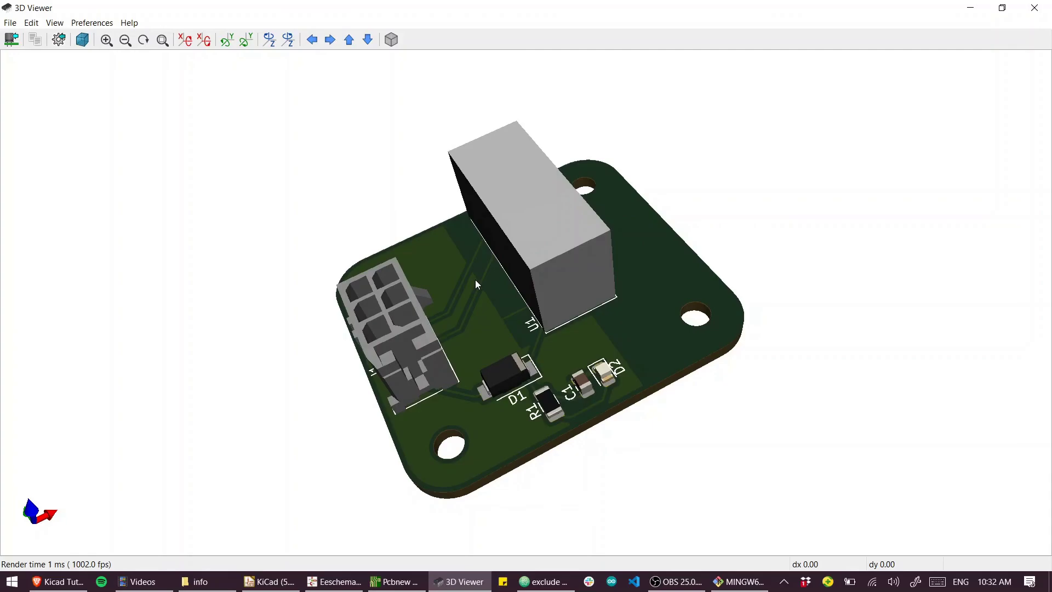